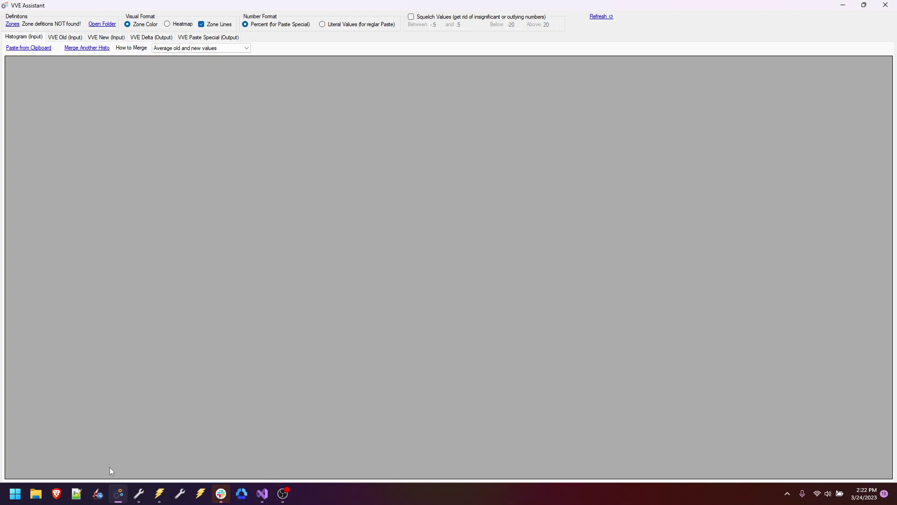
- Open the first tune's Virtual VE table with Show Zone Numbers ticked and select the whole table
{"action": "left_click", "coordinate": [138, 495]}
{"action": "left_click", "coordinate": [125, 439]}
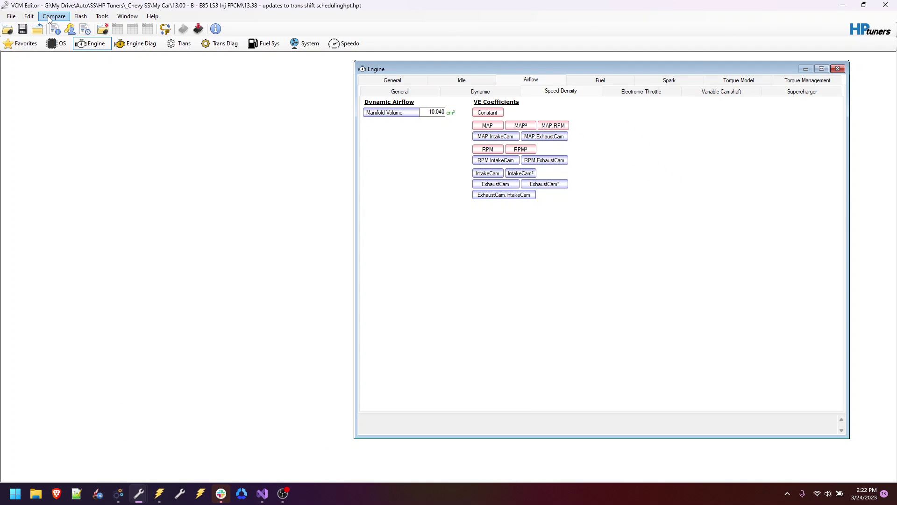
{"action": "left_click", "coordinate": [29, 16]}
{"action": "left_click", "coordinate": [55, 60]}
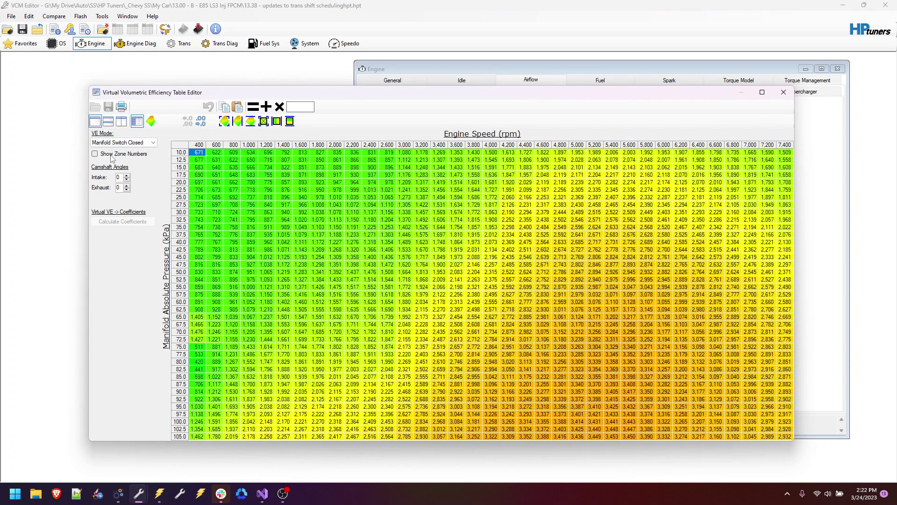
{"action": "left_click", "coordinate": [112, 155]}
{"action": "left_click", "coordinate": [179, 149]}
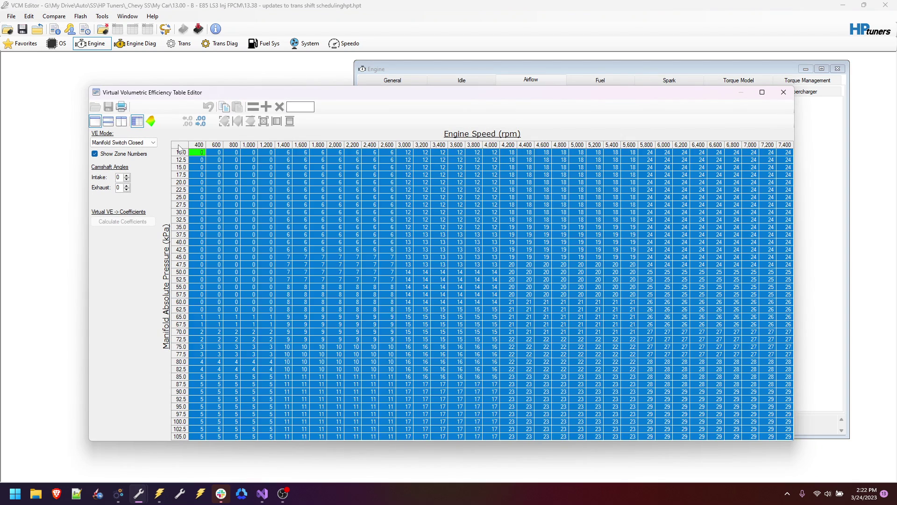
{"action": "right_click", "coordinate": [179, 148]}
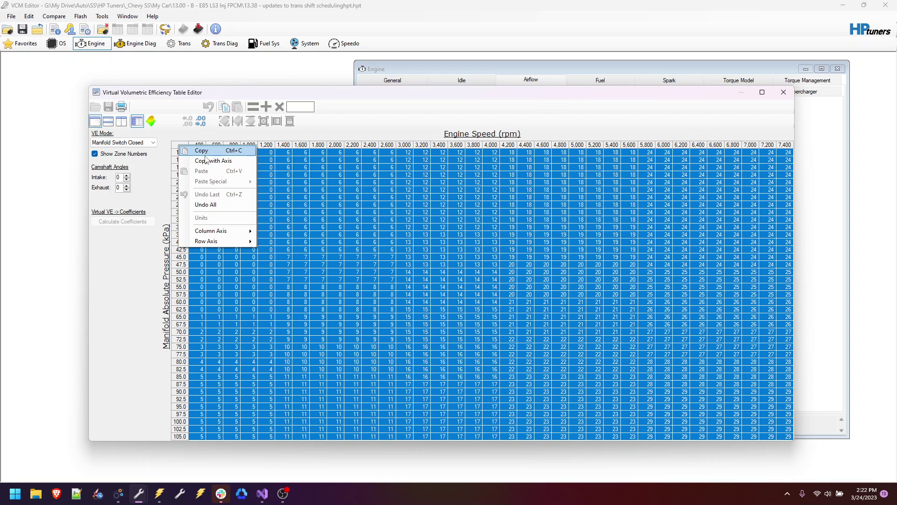
- Copy the zone table with its axes and paste it into VVE Assistant's zone definitions
{"action": "left_click", "coordinate": [235, 161]}
{"action": "left_click", "coordinate": [124, 498]}
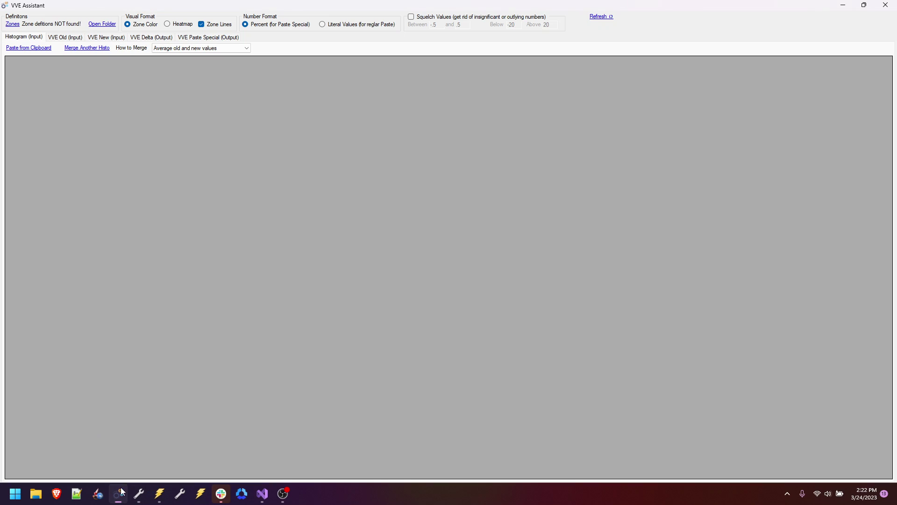
{"action": "left_click", "coordinate": [13, 25]}
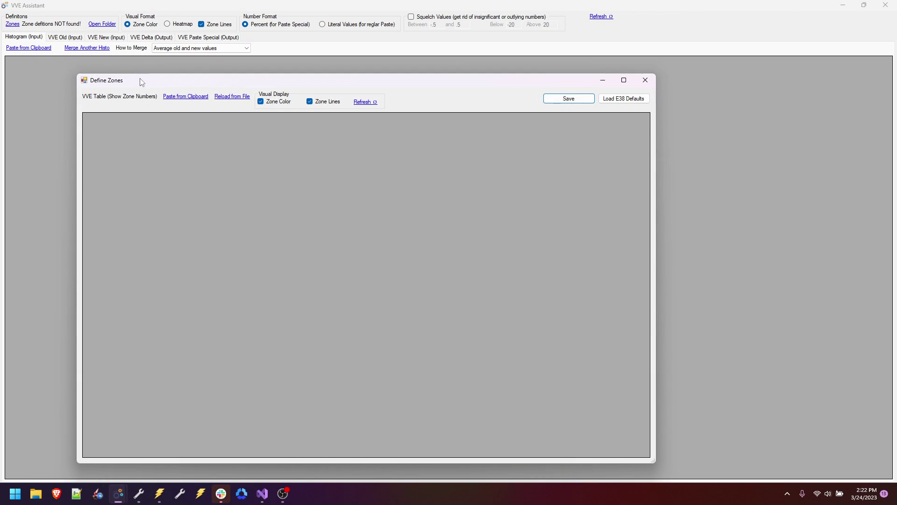
{"action": "left_click", "coordinate": [175, 98]}
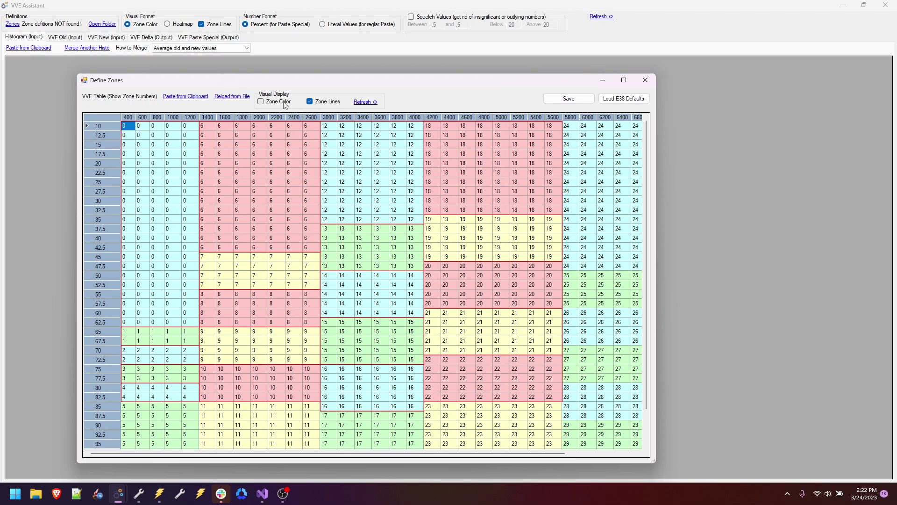
- Check the Zone Color and Zone Lines toggles, leaving both on, then save the zone definitions
{"action": "left_click", "coordinate": [311, 102]}
{"action": "left_click", "coordinate": [313, 102]}
{"action": "left_click", "coordinate": [312, 103]}
{"action": "left_click", "coordinate": [319, 106]}
{"action": "left_click", "coordinate": [572, 100]}
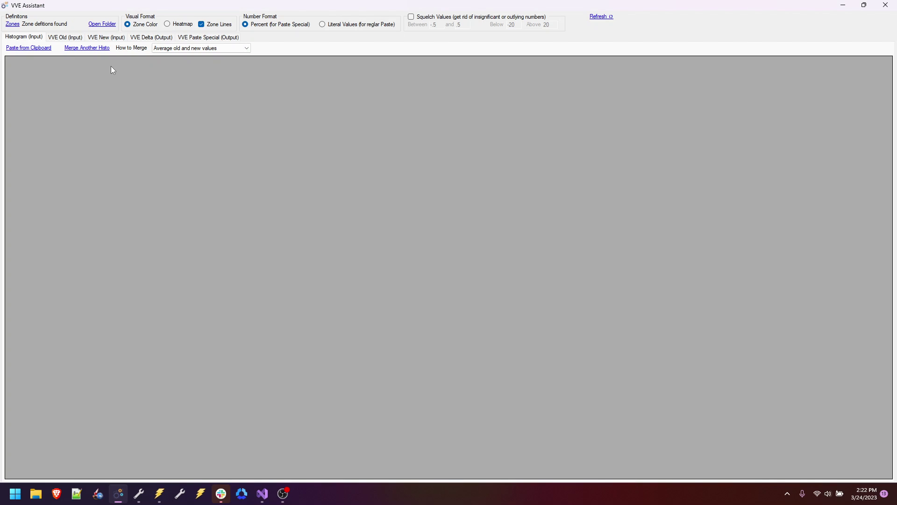
- Restart VVE Assistant and verify in Define Zones that the saved zones reloaded
{"action": "left_click", "coordinate": [885, 5]}
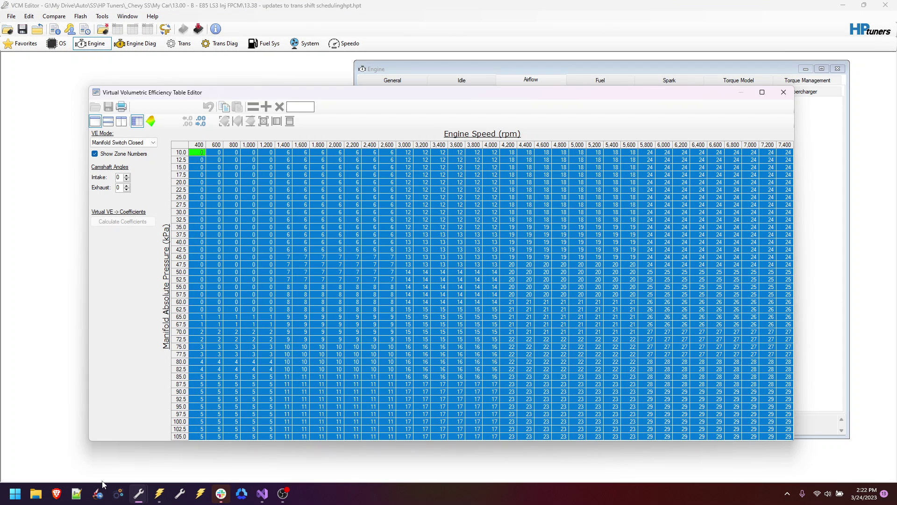
{"action": "left_click", "coordinate": [118, 494]}
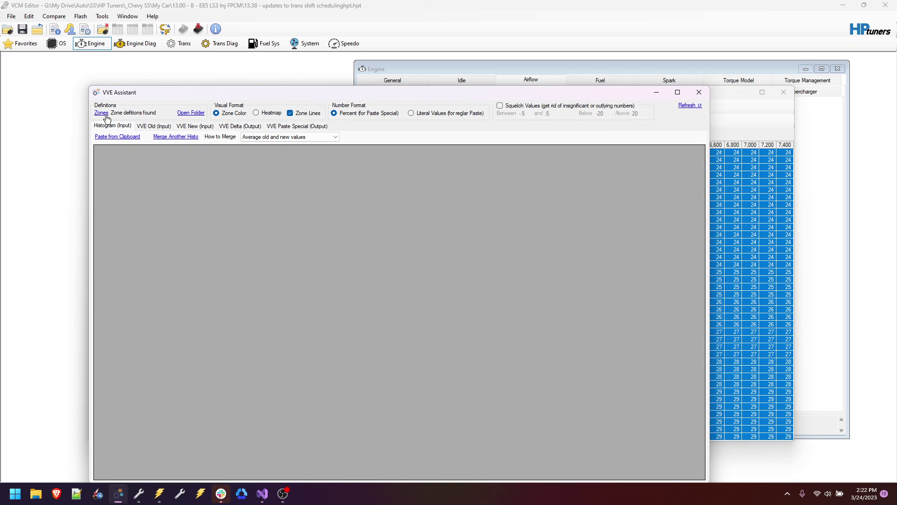
{"action": "left_click", "coordinate": [102, 112]}
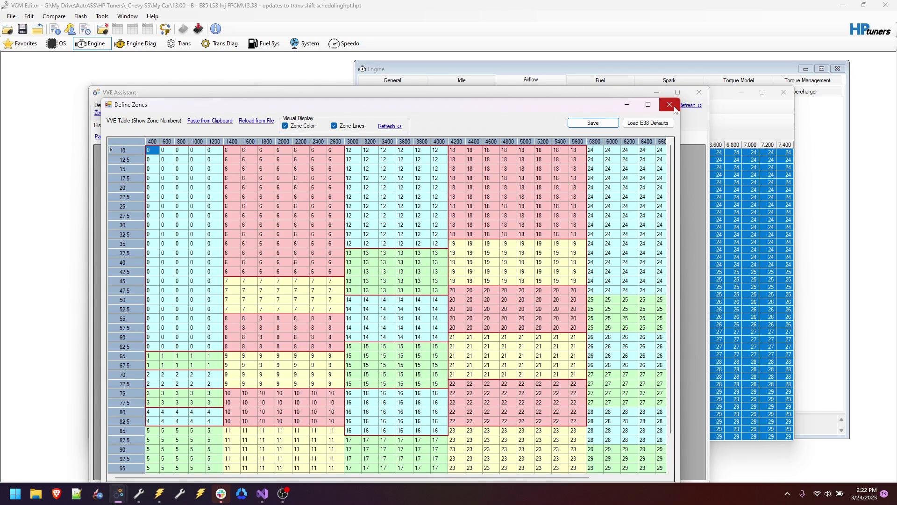
{"action": "left_click", "coordinate": [670, 105]}
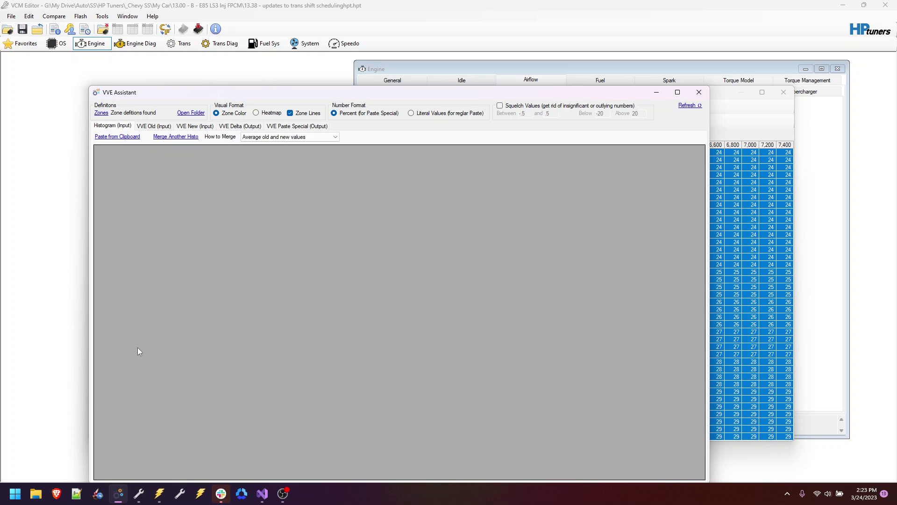
- Copy the LTFT + STFT histogram with axes from VCM Scanner and paste it into VVE Assistant
{"action": "left_click", "coordinate": [160, 493]}
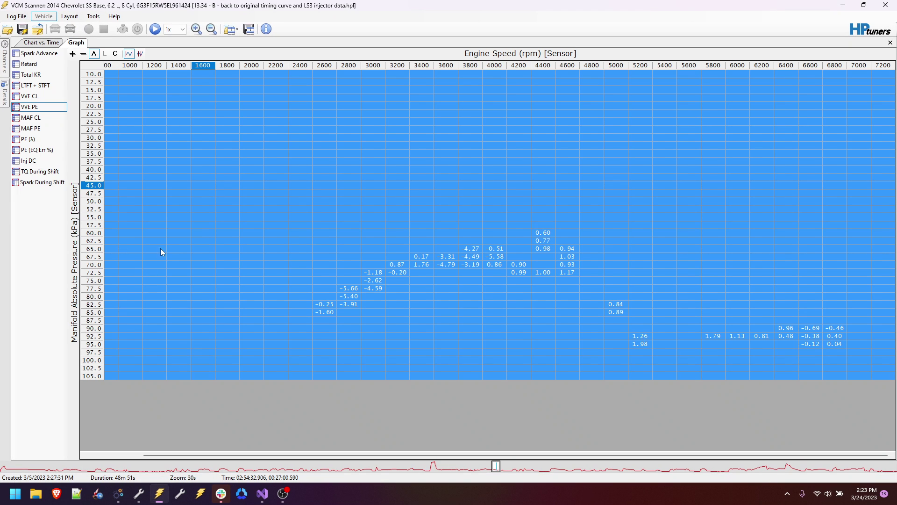
{"action": "left_click", "coordinate": [35, 85]}
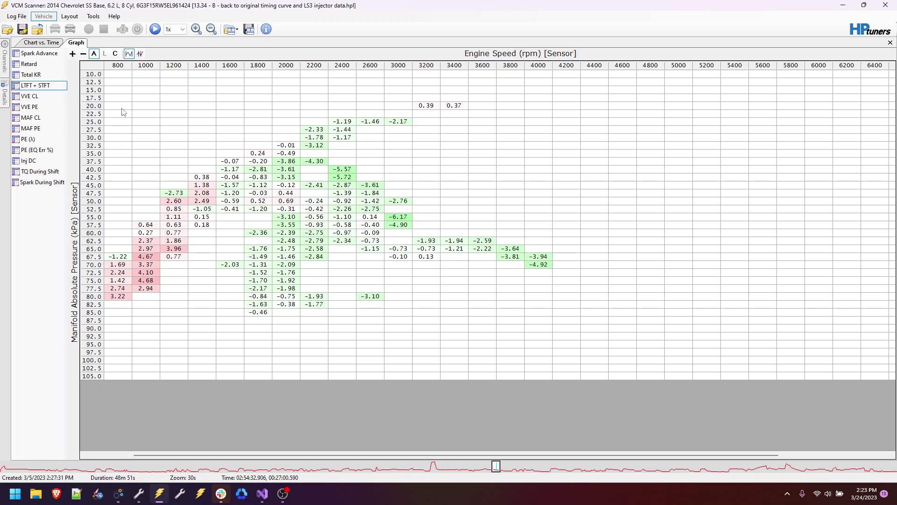
{"action": "left_click", "coordinate": [98, 68]}
{"action": "right_click", "coordinate": [97, 68]}
{"action": "left_click", "coordinate": [136, 84]}
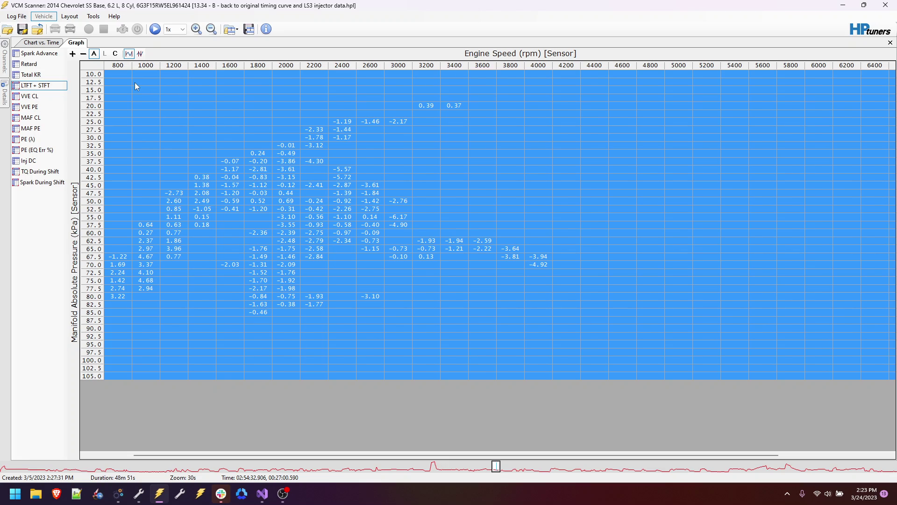
{"action": "left_click", "coordinate": [118, 494]}
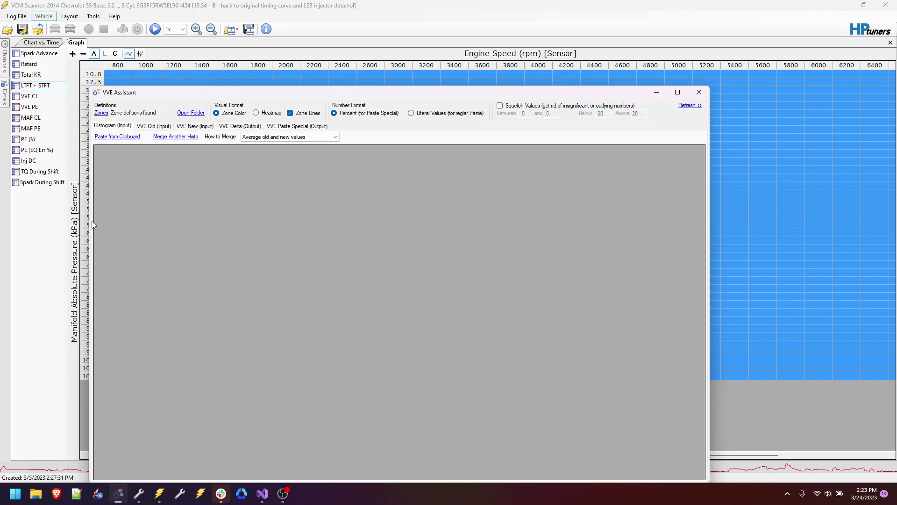
{"action": "left_click", "coordinate": [107, 137]}
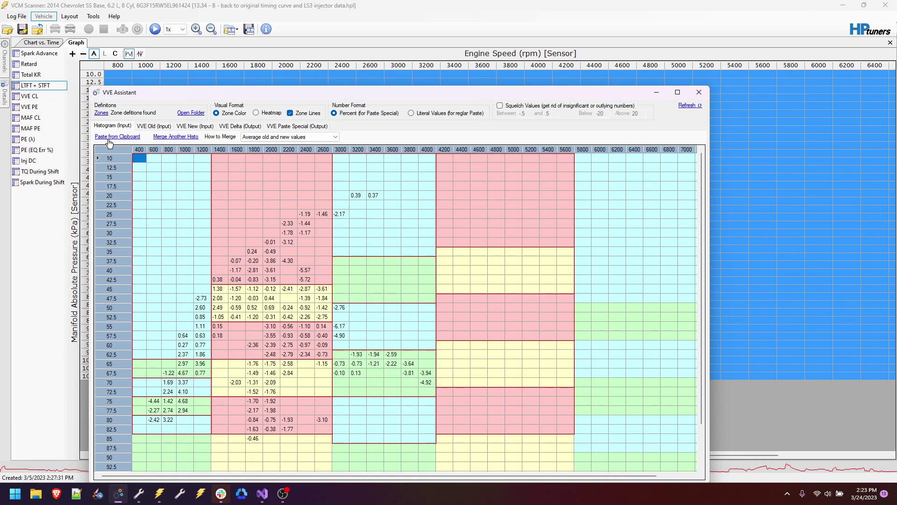
{"action": "left_click_drag", "start_coordinate": [269, 94], "coordinate": [262, 53]}
- Maximize VVE Assistant and return to the VVE Old input page
{"action": "double_click", "coordinate": [262, 53]}
{"action": "left_click", "coordinate": [64, 41]}
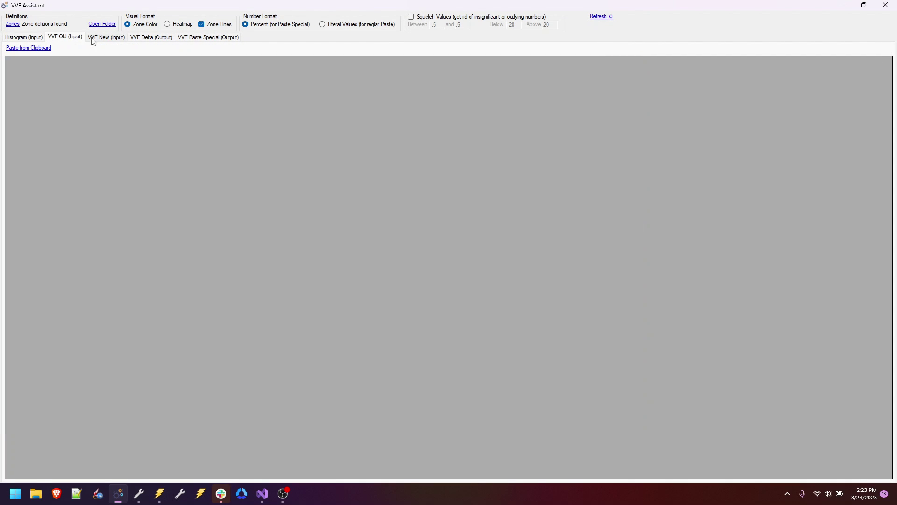
{"action": "left_click", "coordinate": [105, 41]}
{"action": "left_click", "coordinate": [67, 40]}
- Show actual VE values and switch the editor to the Manifold Switch Open VE table
{"action": "mouse_move", "coordinate": [138, 493]}
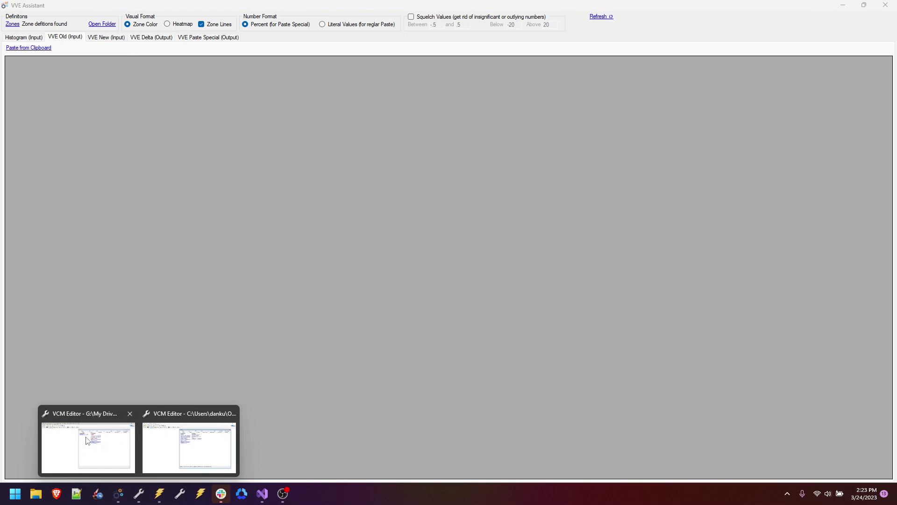
{"action": "left_click", "coordinate": [65, 414]}
{"action": "left_click", "coordinate": [94, 153]}
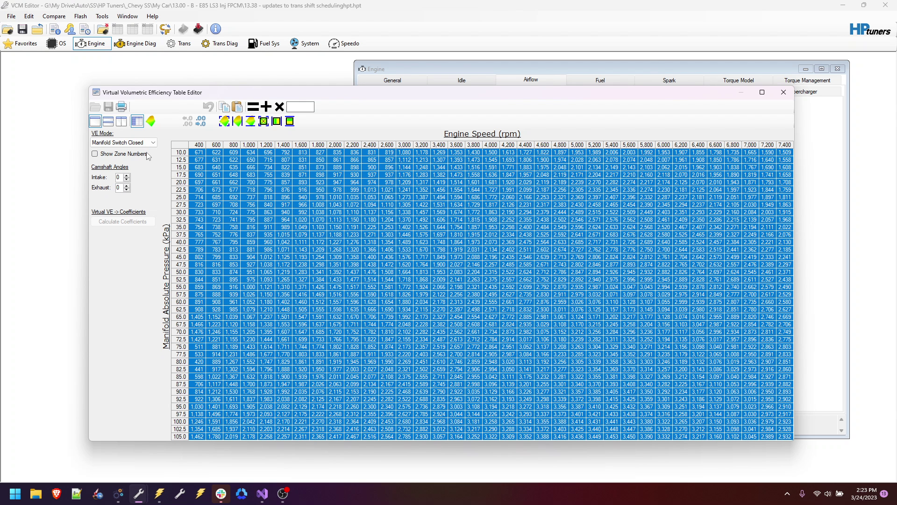
{"action": "left_click", "coordinate": [149, 143]}
{"action": "left_click", "coordinate": [141, 169]}
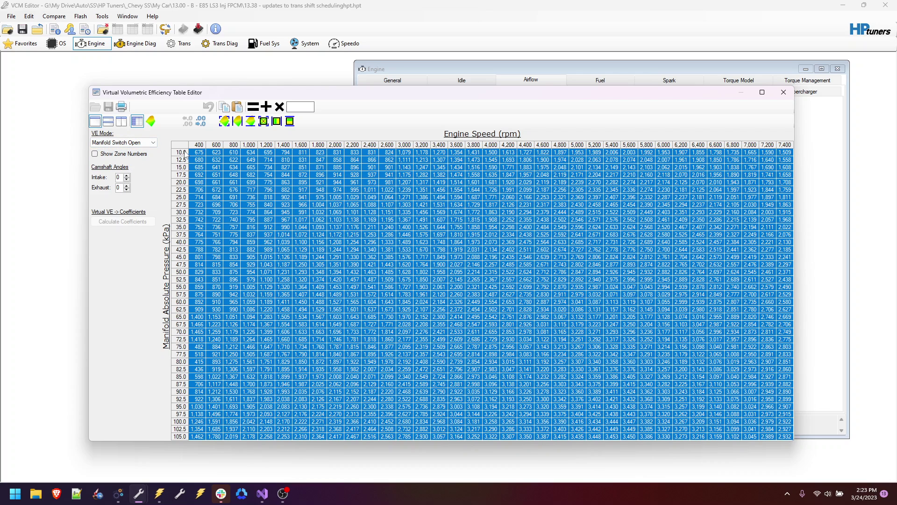
{"action": "left_click", "coordinate": [251, 191]}
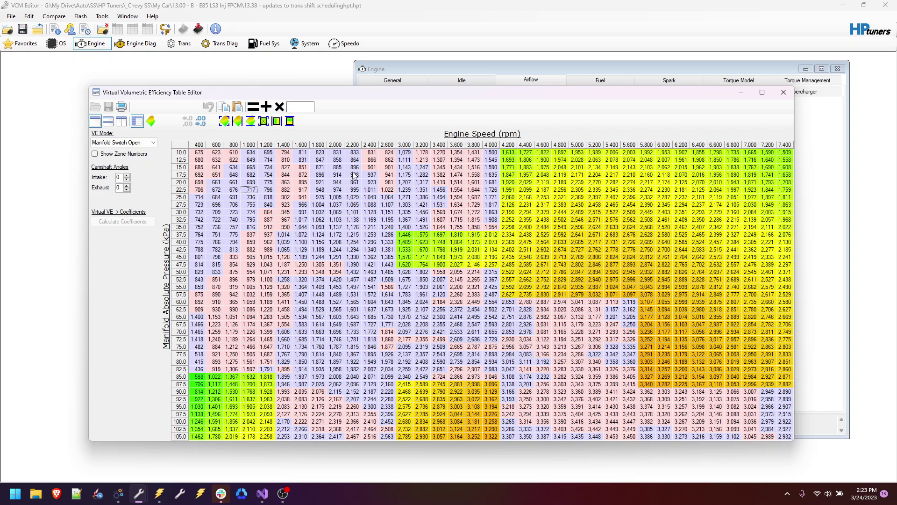
- Close the tune without saving changes and reopen the 13.38 trans shift scheduling tune
{"action": "left_click", "coordinate": [783, 92]}
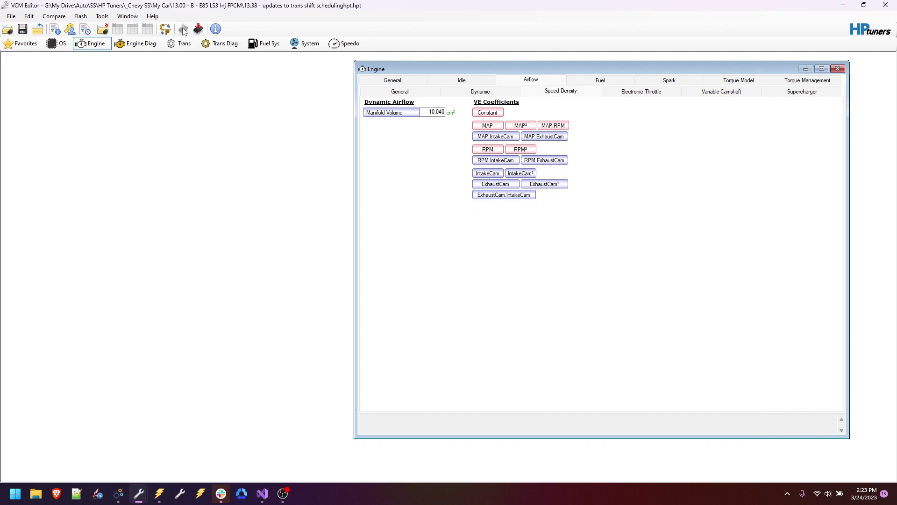
{"action": "left_click", "coordinate": [38, 30]}
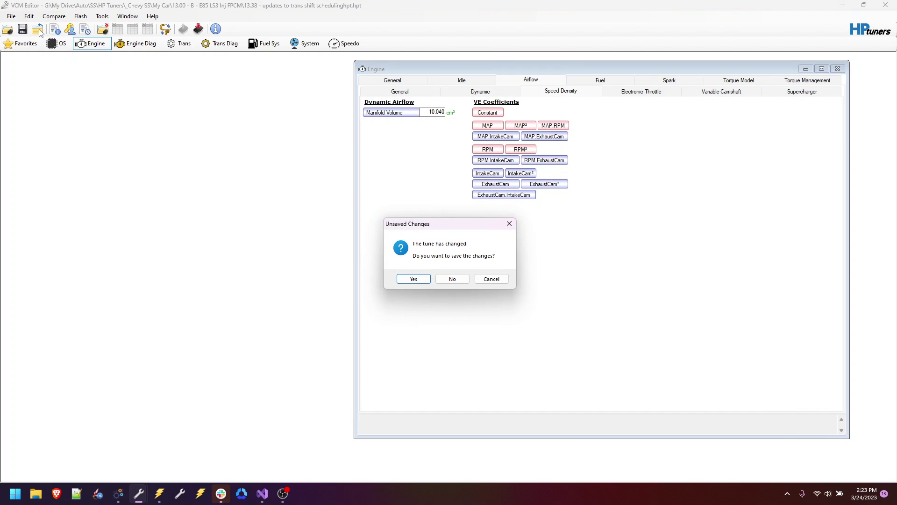
{"action": "left_click", "coordinate": [453, 279]}
{"action": "left_click", "coordinate": [8, 29]}
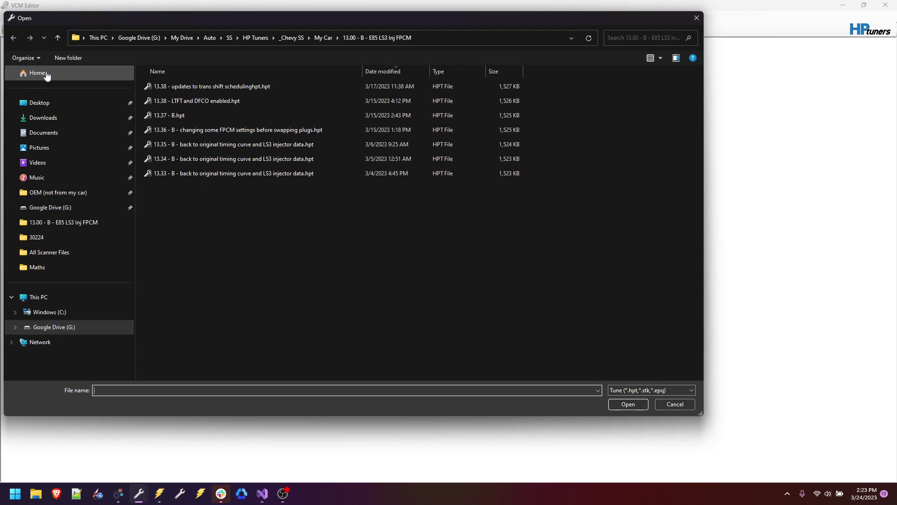
{"action": "double_click", "coordinate": [216, 90]}
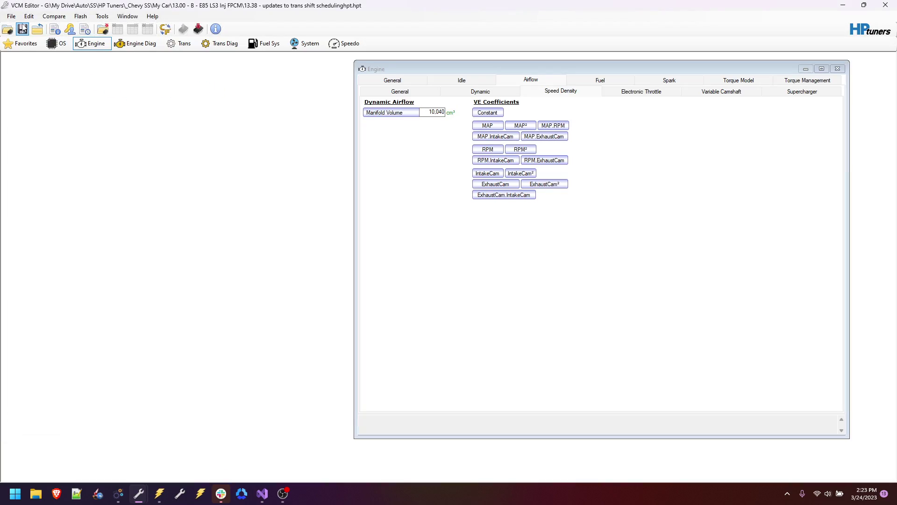
- Open the Virtual Volumetric Efficiency table full-screen and copy the whole table with axes
{"action": "left_click", "coordinate": [29, 16]}
{"action": "left_click", "coordinate": [53, 61]}
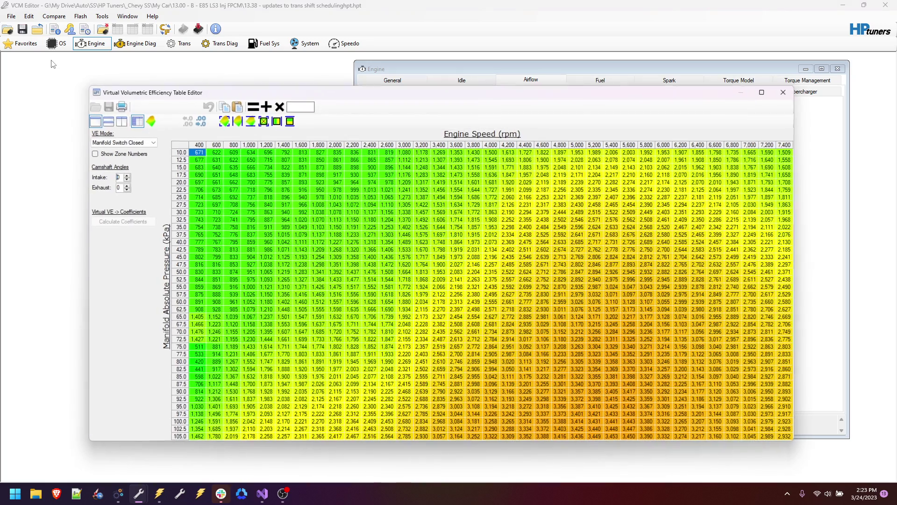
{"action": "double_click", "coordinate": [222, 92]}
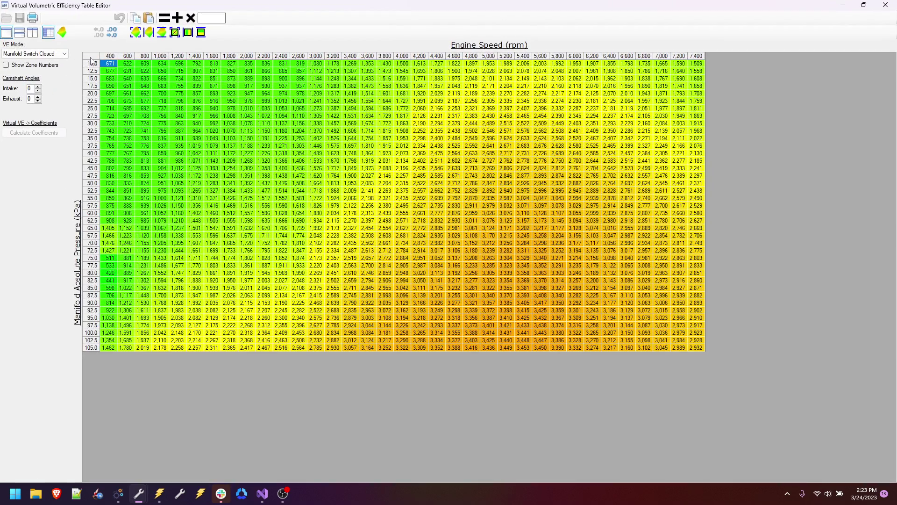
{"action": "left_click", "coordinate": [91, 60]}
{"action": "right_click", "coordinate": [95, 61]}
{"action": "left_click", "coordinate": [111, 69]}
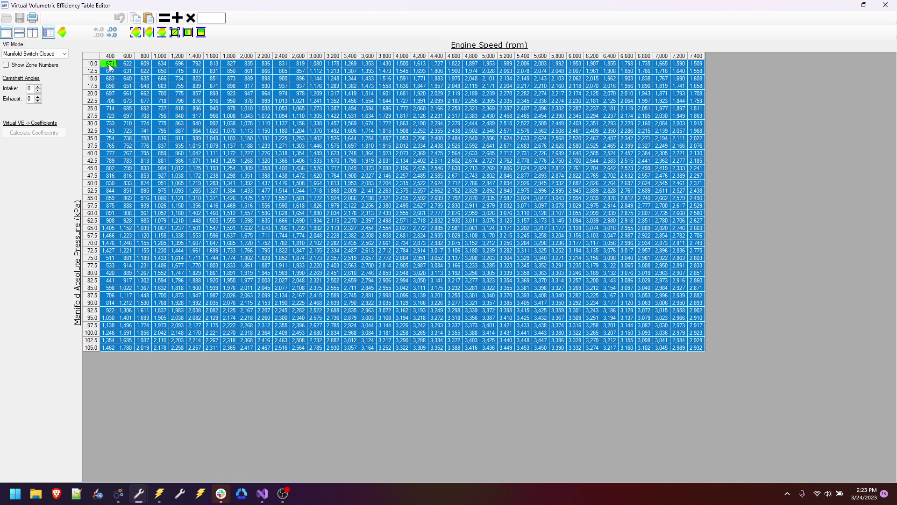
- Paste the copied VE table into both the VVE Old and VVE New inputs
{"action": "left_click", "coordinate": [117, 494]}
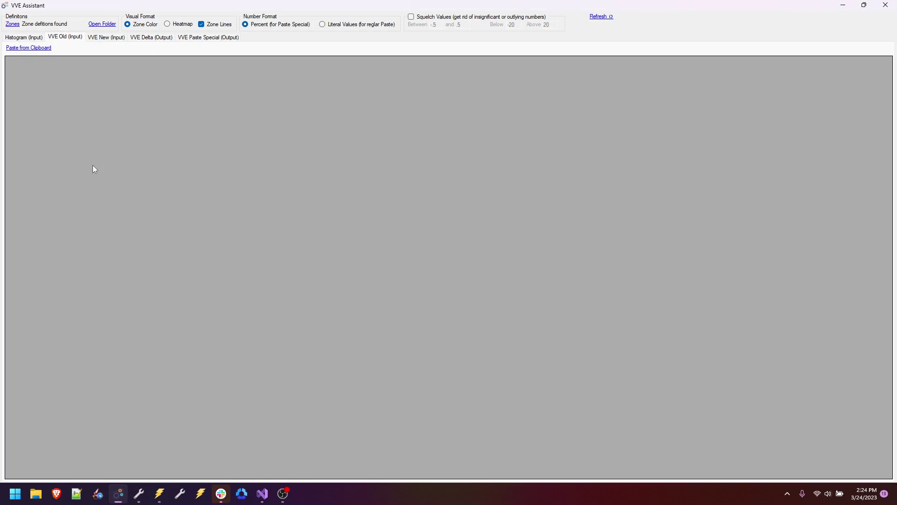
{"action": "left_click", "coordinate": [21, 48]}
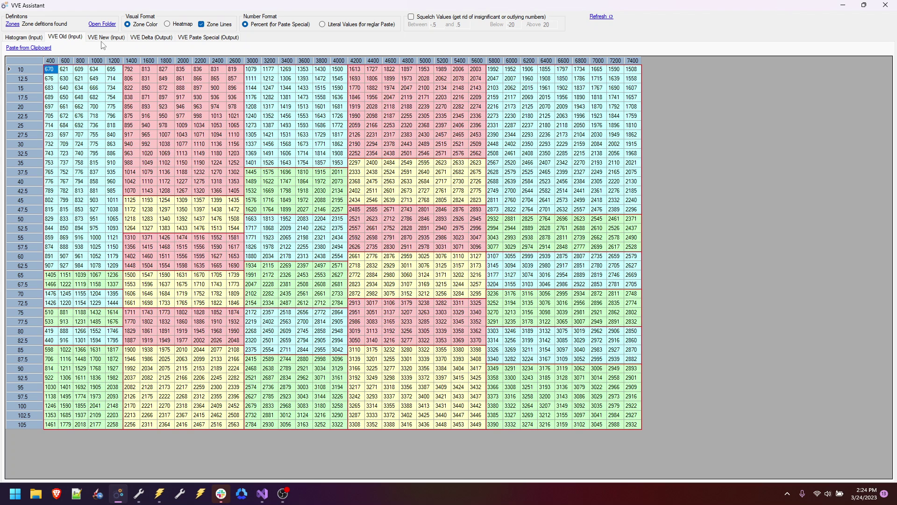
{"action": "left_click", "coordinate": [105, 39]}
{"action": "left_click", "coordinate": [46, 49]}
- Review the input tabs and open the VVE Delta output, which shows all zeros
{"action": "left_click", "coordinate": [34, 37]}
{"action": "left_click", "coordinate": [76, 41]}
{"action": "key", "text": "Right"}
{"action": "left_click", "coordinate": [157, 40]}
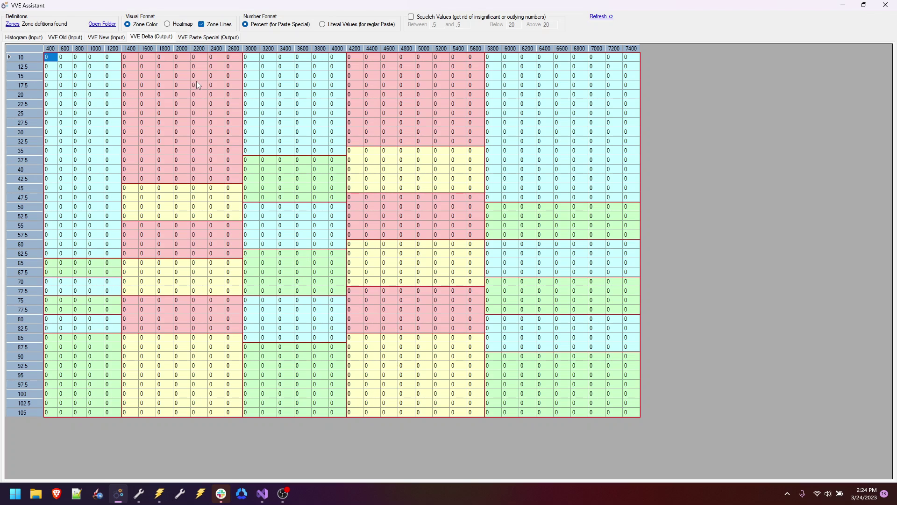
- Show VVE Paste Special percent corrections as a heatmap and select the 65–67.5 kPa low-rpm cells
{"action": "left_click", "coordinate": [195, 38]}
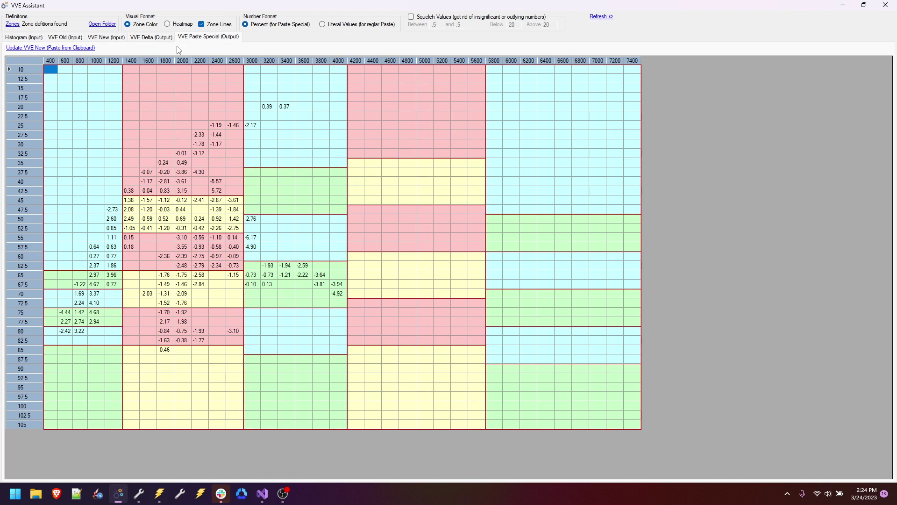
{"action": "left_click", "coordinate": [167, 24]}
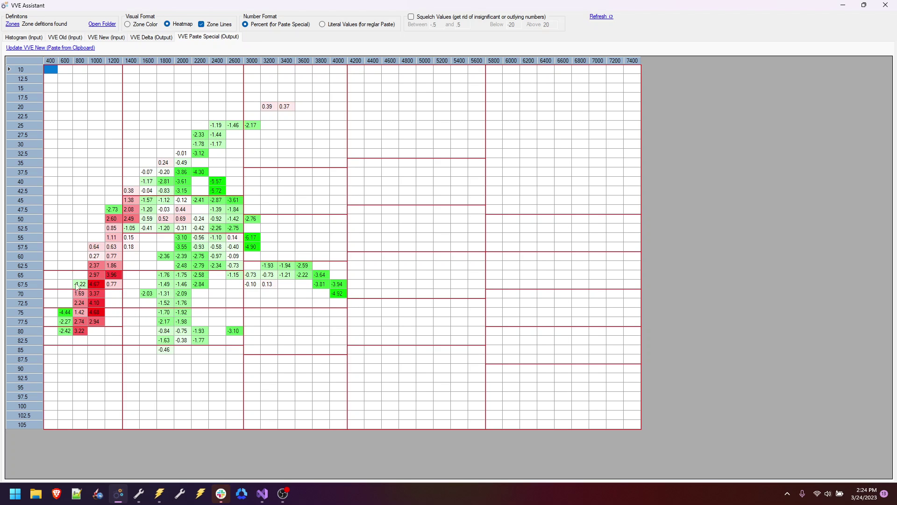
{"action": "left_click_drag", "start_coordinate": [54, 277], "coordinate": [110, 287]}
{"action": "left_click", "coordinate": [37, 57]}
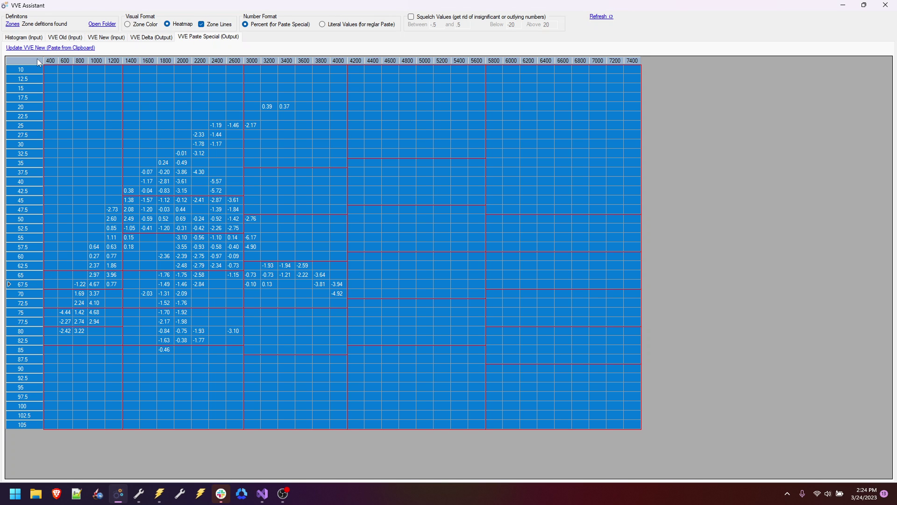
{"action": "right_click", "coordinate": [70, 87]}
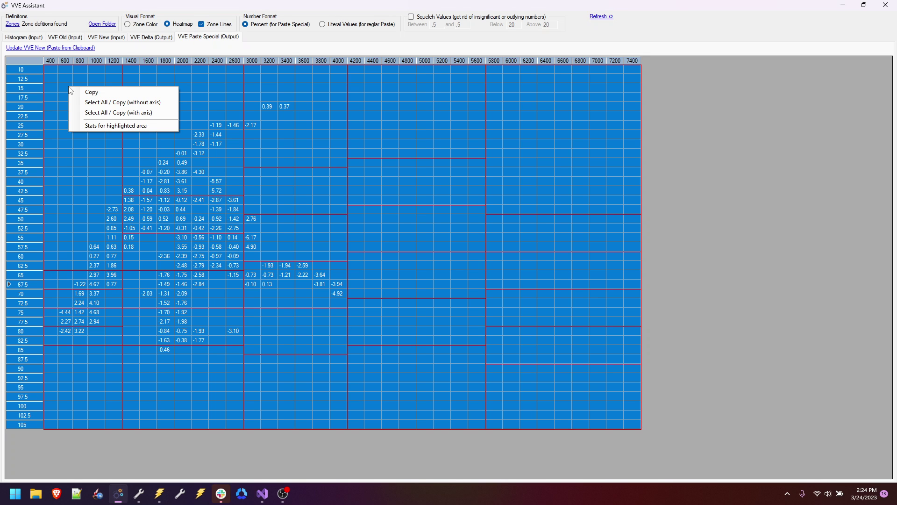
{"action": "left_click", "coordinate": [144, 127]}
{"action": "left_click_drag", "start_coordinate": [46, 43], "coordinate": [24, 36]}
{"action": "left_click", "coordinate": [52, 45]}
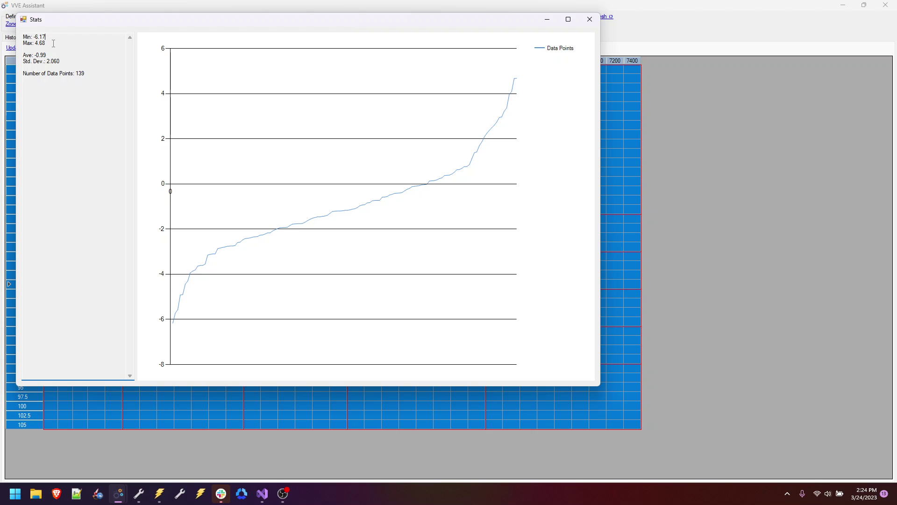
{"action": "double_click", "coordinate": [51, 56]}
{"action": "left_click", "coordinate": [59, 104]}
{"action": "double_click", "coordinate": [53, 61]}
{"action": "key", "text": "ctrl+End"}
{"action": "left_click", "coordinate": [72, 60]}
{"action": "left_click", "coordinate": [590, 19]}
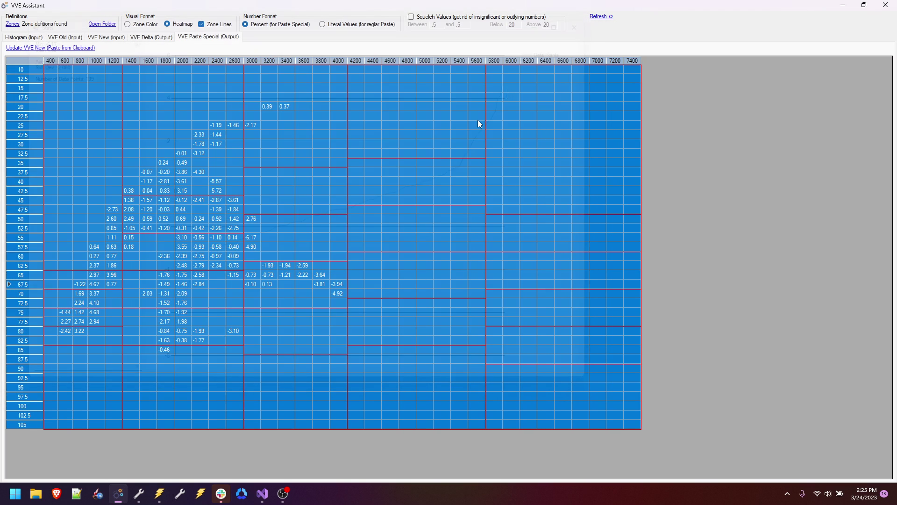
- Review stats for the 70–72.5 kPa, 400–1200 rpm block: std dev 0.942, min 1.69, max 4.10
{"action": "left_click", "coordinate": [182, 340]}
{"action": "left_click_drag", "start_coordinate": [51, 294], "coordinate": [117, 304]}
{"action": "right_click", "coordinate": [116, 305]}
{"action": "left_click", "coordinate": [154, 341]}
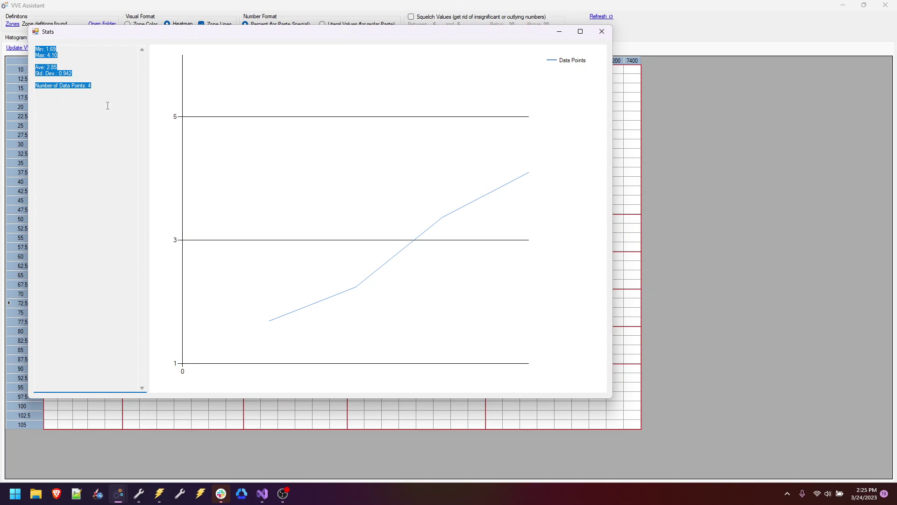
{"action": "left_click", "coordinate": [77, 70]}
{"action": "left_click_drag", "start_coordinate": [72, 73], "coordinate": [60, 74]}
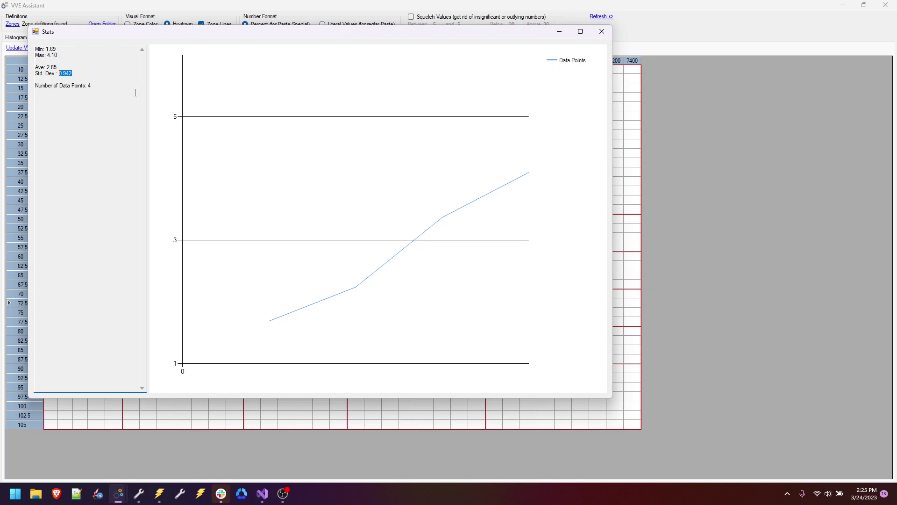
{"action": "mouse_move", "coordinate": [59, 55]}
{"action": "left_mouse_down"}
{"action": "mouse_move", "coordinate": [36, 49]}
{"action": "mouse_move", "coordinate": [47, 68]}
{"action": "left_mouse_up"}
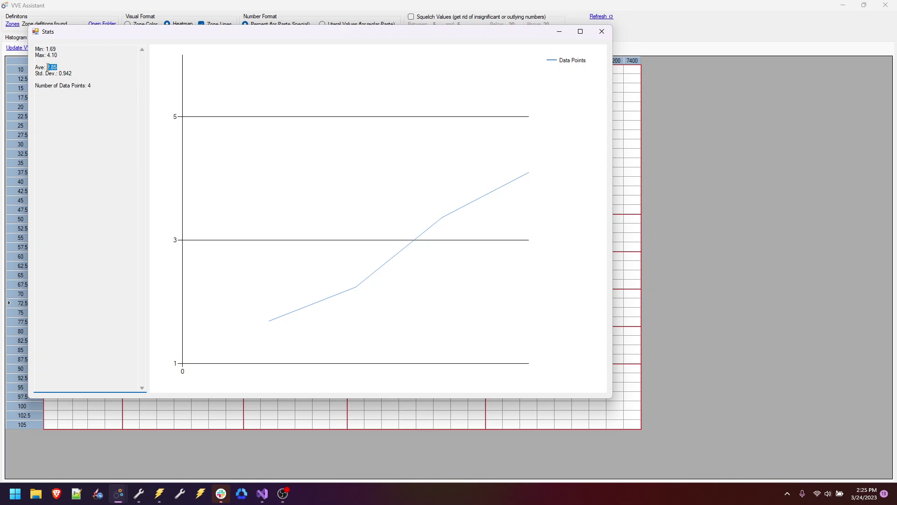
{"action": "left_click", "coordinate": [89, 124]}
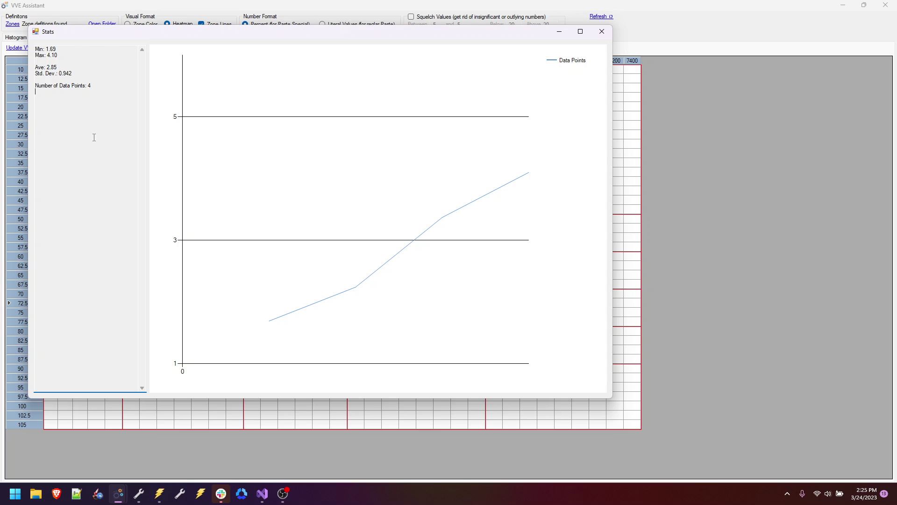
{"action": "left_click", "coordinate": [602, 32]}
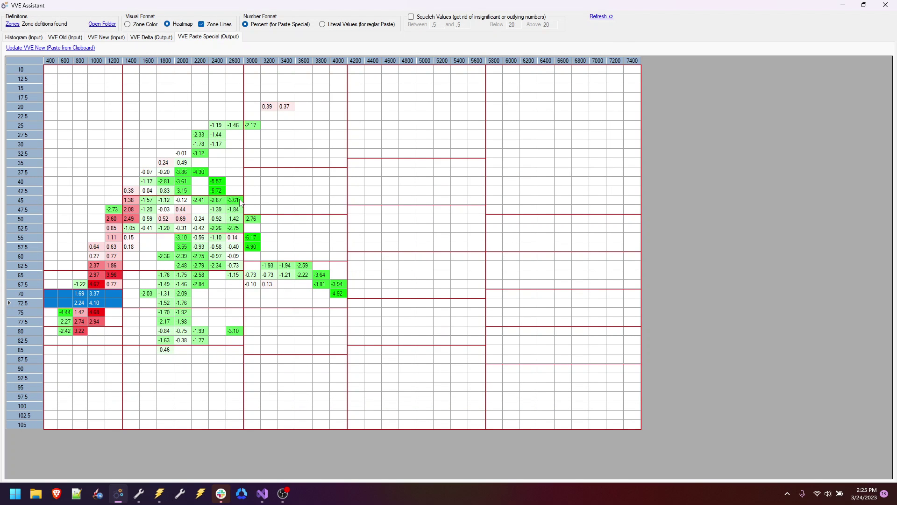
- Reselect the 70–72.5 kPa, 400–1200 rpm correction block and copy it
{"action": "left_click", "coordinate": [148, 228]}
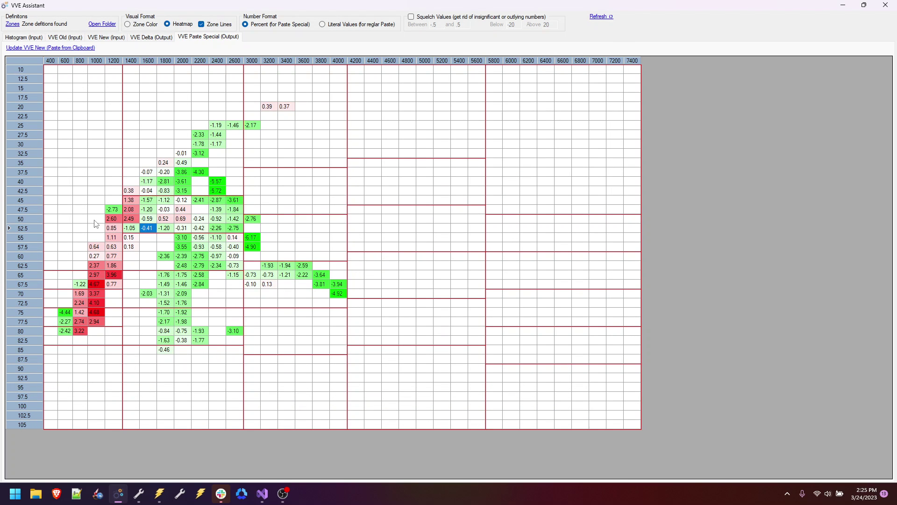
{"action": "left_click_drag", "start_coordinate": [50, 292], "coordinate": [110, 305]}
{"action": "right_click", "coordinate": [111, 305]}
{"action": "left_click", "coordinate": [131, 310]}
{"action": "left_click", "coordinate": [52, 292]}
- Multiply the VE cells starting at 400 rpm / 70 kPa by the copied percentages
{"action": "mouse_move", "coordinate": [141, 497]}
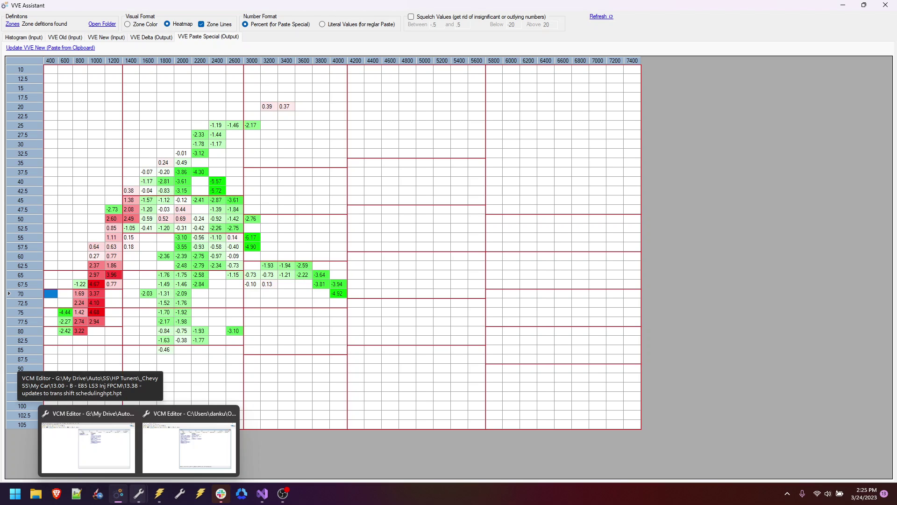
{"action": "left_click", "coordinate": [119, 449]}
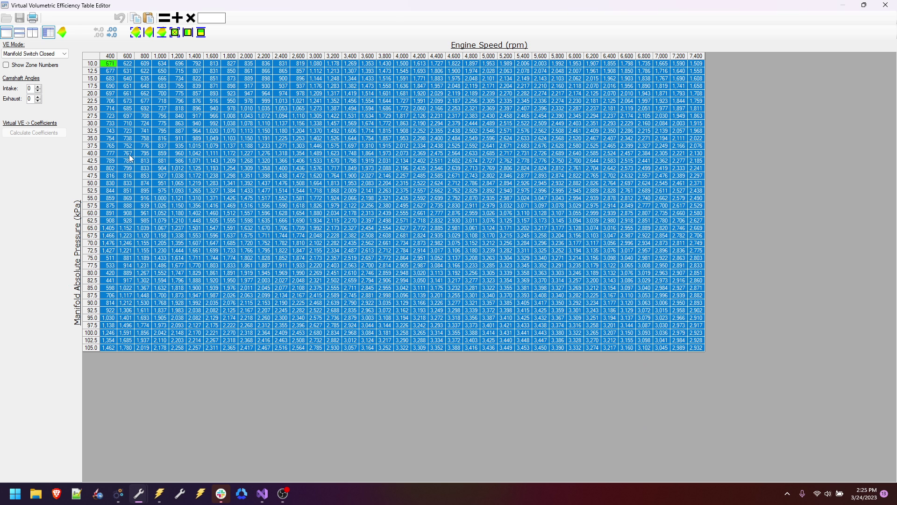
{"action": "right_click", "coordinate": [104, 243]}
{"action": "mouse_move", "coordinate": [141, 283]}
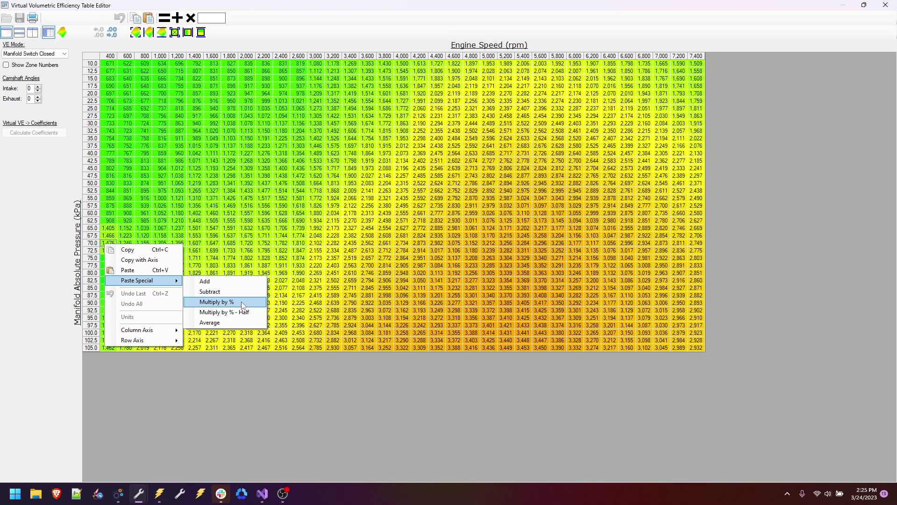
{"action": "left_click", "coordinate": [244, 302]}
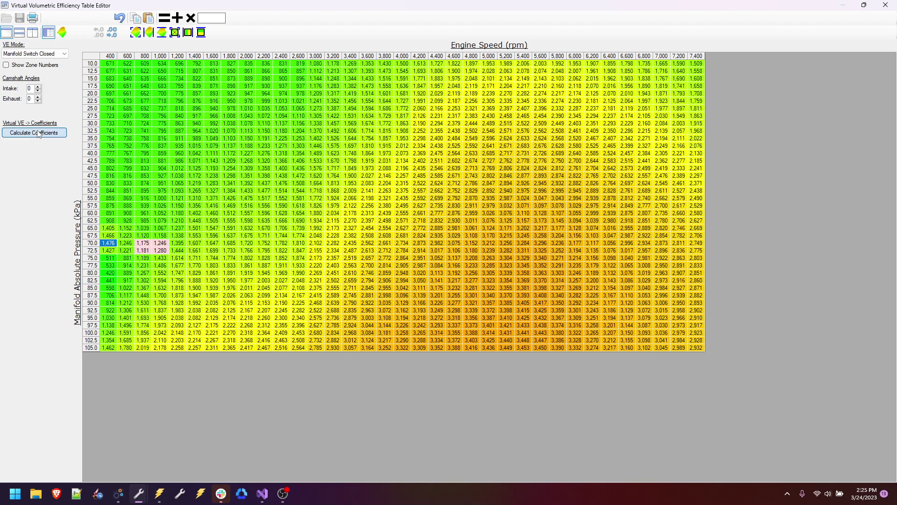
- Copy the whole updated VE table with its axes and return to VVE Assistant
{"action": "left_click", "coordinate": [95, 58]}
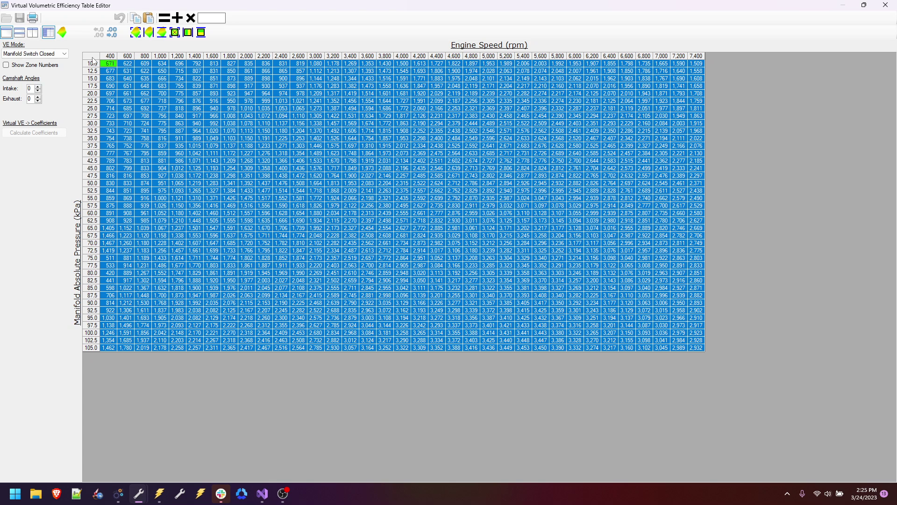
{"action": "right_click", "coordinate": [93, 59]}
{"action": "left_click", "coordinate": [127, 74]}
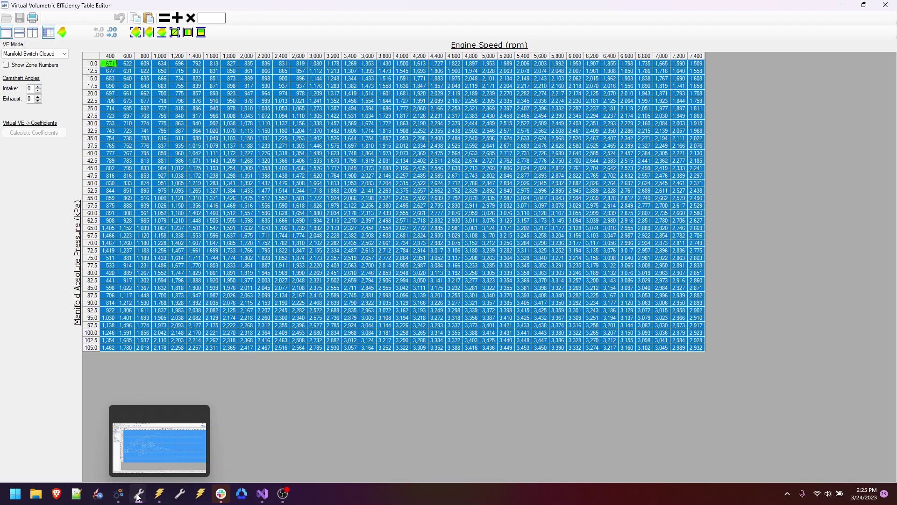
{"action": "left_click", "coordinate": [118, 494]}
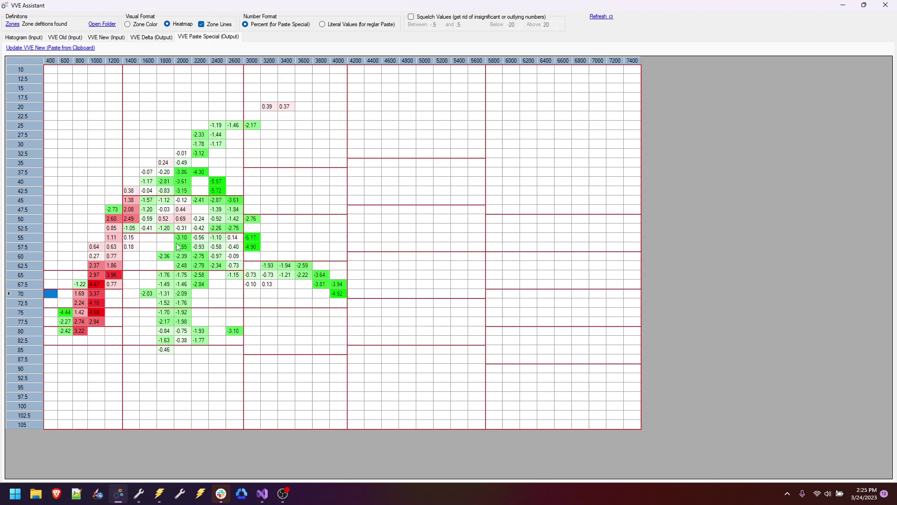
- Update VVE New from the copied table so the 70–72.5 kPa corrections shrink to about -0.46–1.43
{"action": "left_click", "coordinate": [101, 38]}
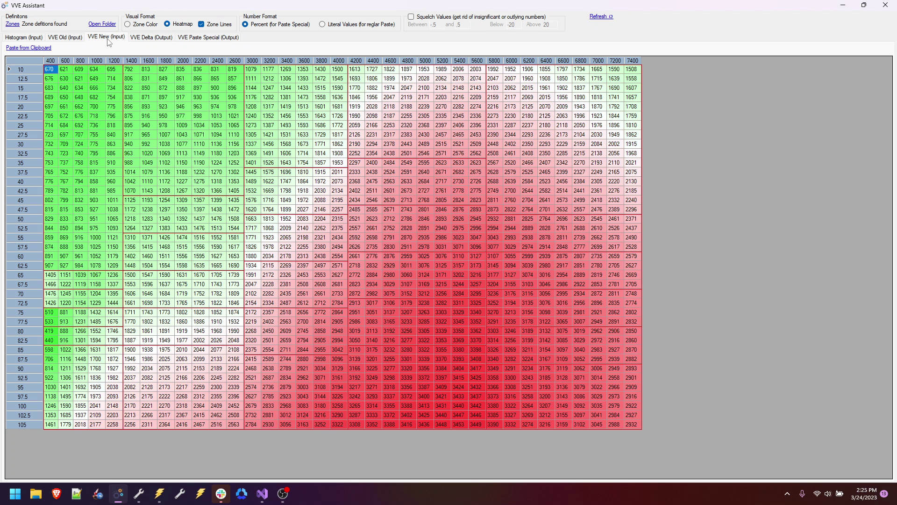
{"action": "left_click", "coordinate": [190, 39]}
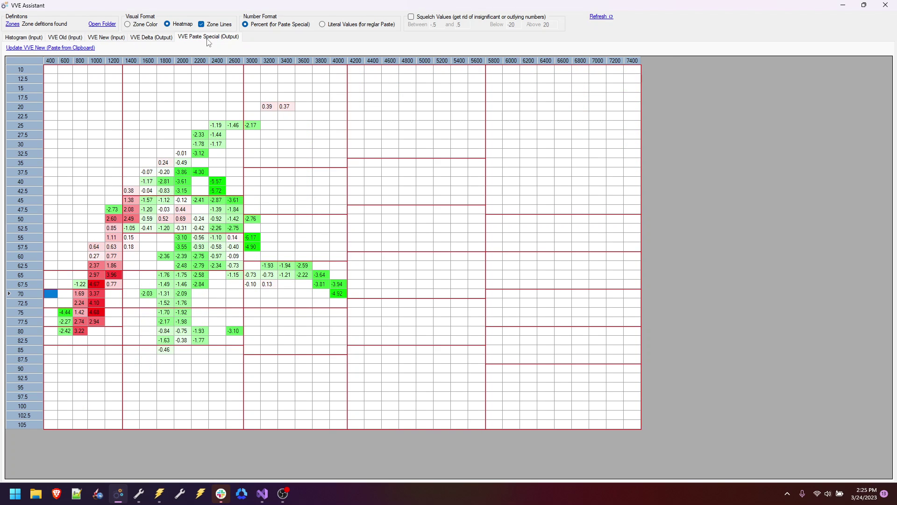
{"action": "left_click", "coordinate": [79, 48]}
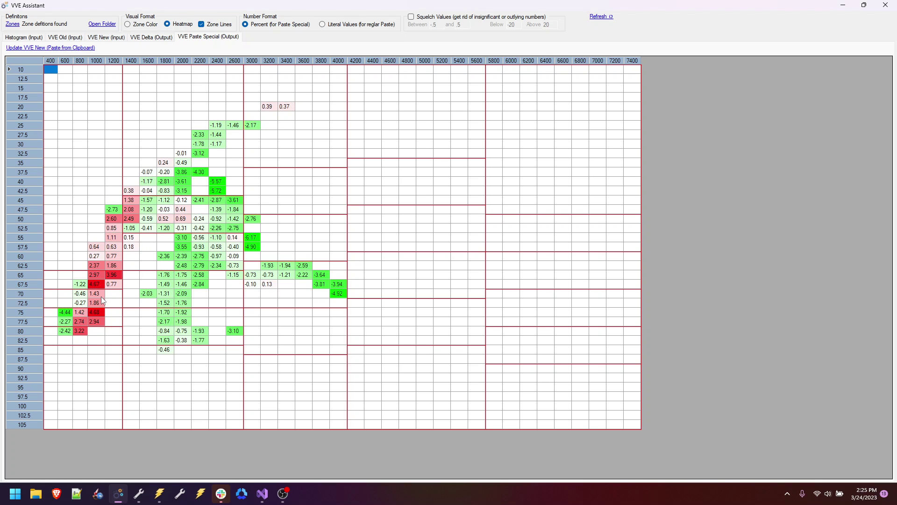
{"action": "left_click_drag", "start_coordinate": [51, 294], "coordinate": [111, 306]}
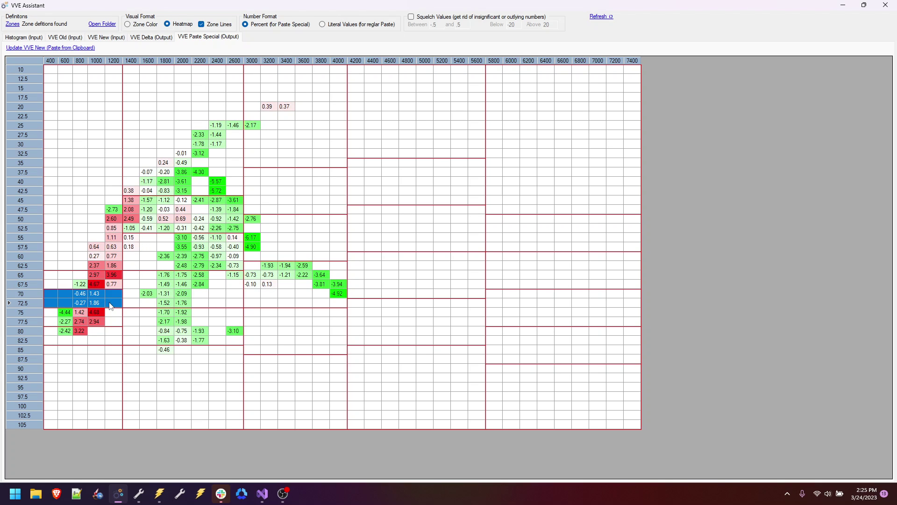
{"action": "left_click", "coordinate": [158, 276]}
- Copy the full percent-correction grid and bring the VCM Editor back up
{"action": "left_click", "coordinate": [33, 60]}
{"action": "right_click", "coordinate": [34, 61]}
{"action": "left_click", "coordinate": [52, 66]}
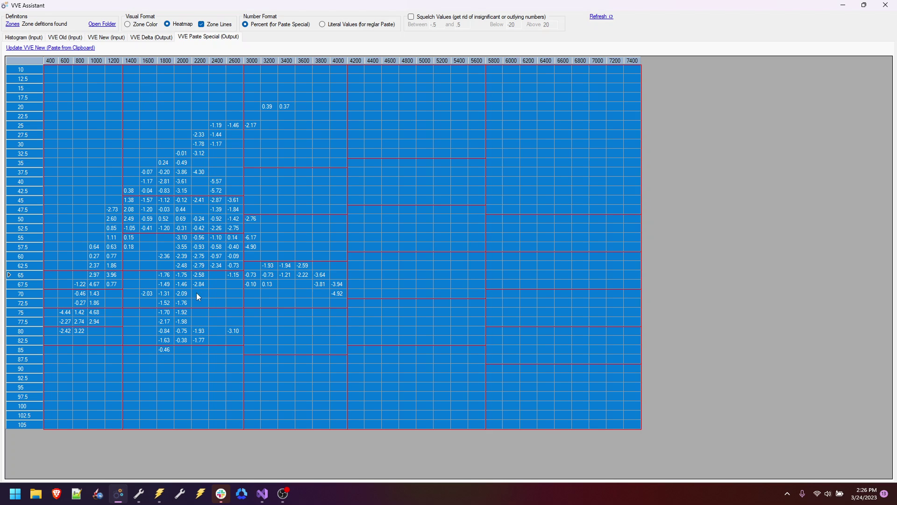
{"action": "left_click", "coordinate": [118, 494]}
- Multiply the whole VE table by the copied percent corrections with Paste Special > Multiply by %
{"action": "mouse_move", "coordinate": [136, 495]}
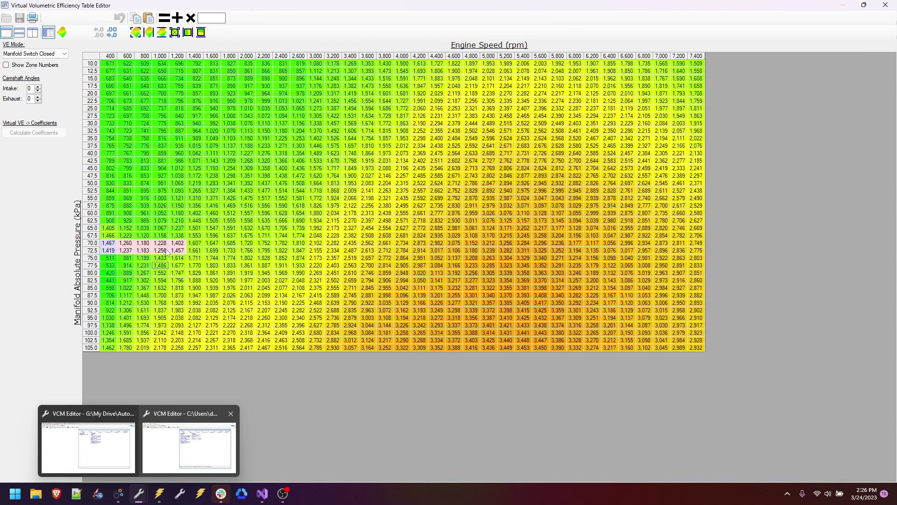
{"action": "right_click", "coordinate": [109, 65]}
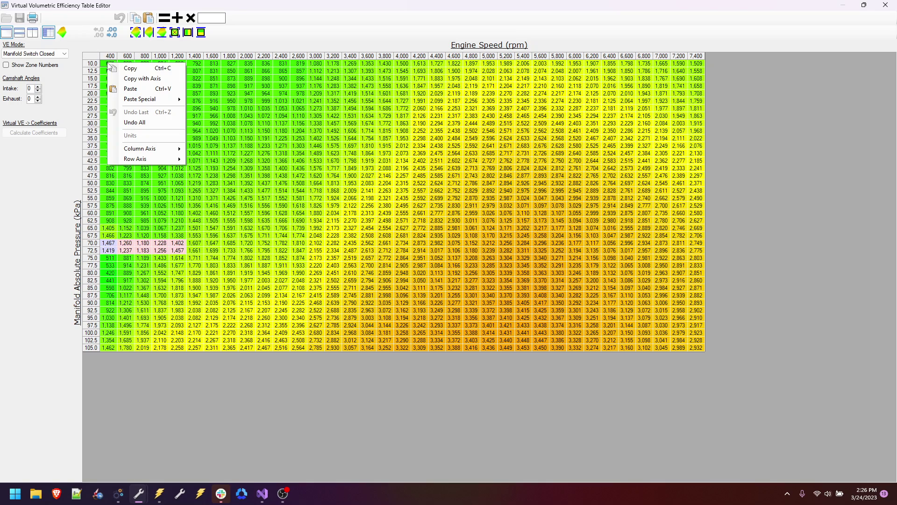
{"action": "mouse_move", "coordinate": [177, 99]}
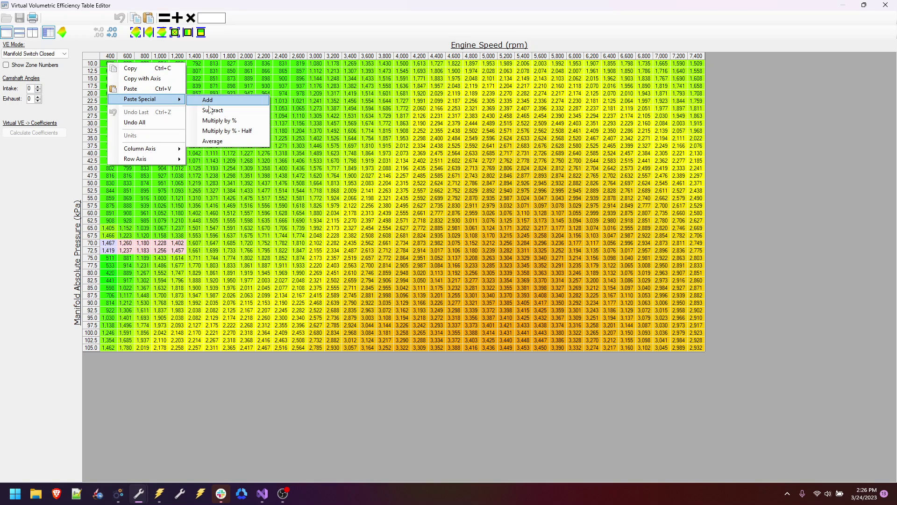
{"action": "left_click", "coordinate": [240, 121]}
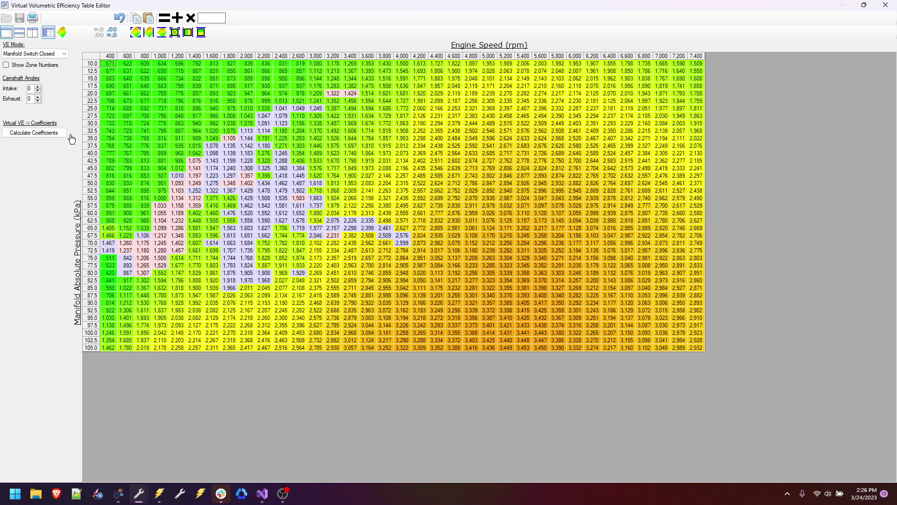
- Recalculate the VE coefficients, then copy the whole VE table with its axes
{"action": "left_click", "coordinate": [268, 176]}
{"action": "left_click_drag", "start_coordinate": [268, 176], "coordinate": [268, 184]}
{"action": "left_click", "coordinate": [59, 133]}
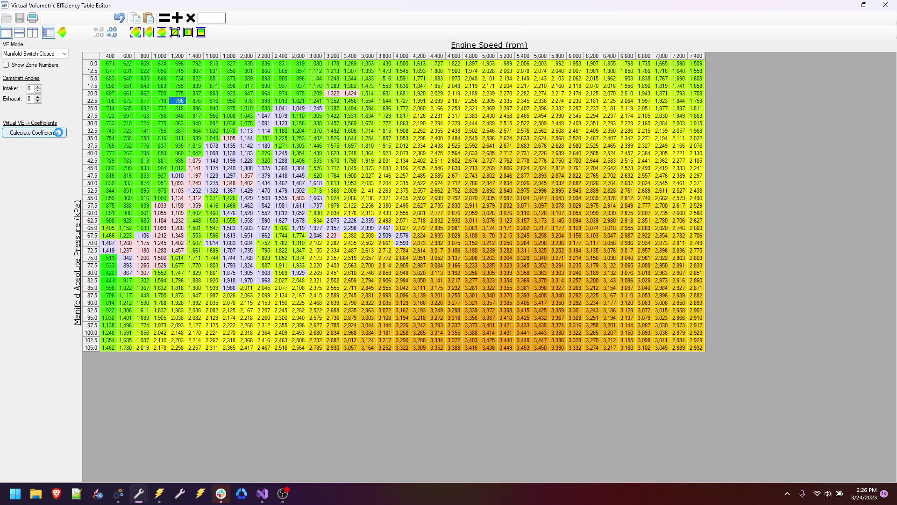
{"action": "left_click", "coordinate": [91, 56]}
{"action": "right_click", "coordinate": [89, 58]}
{"action": "left_click", "coordinate": [114, 74]}
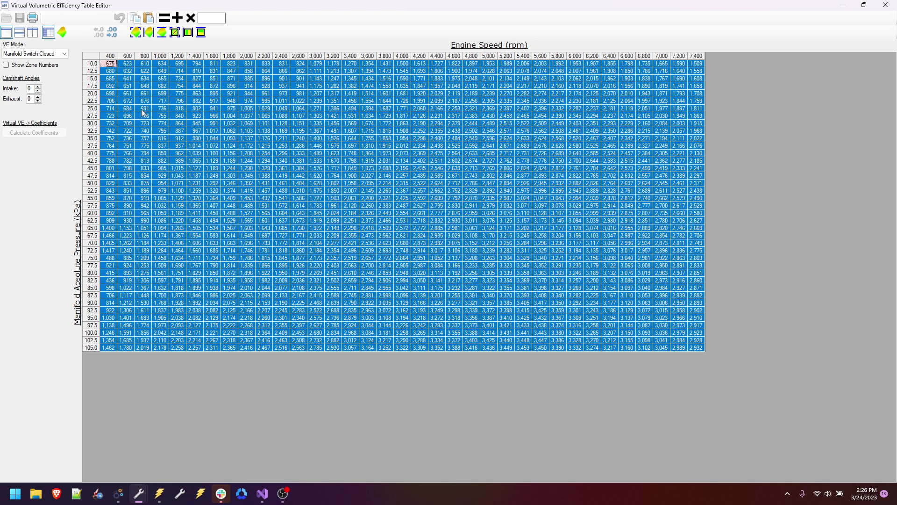
- Load the edited VE table from the clipboard into VVE Assistant as VVE New
{"action": "left_click", "coordinate": [119, 494]}
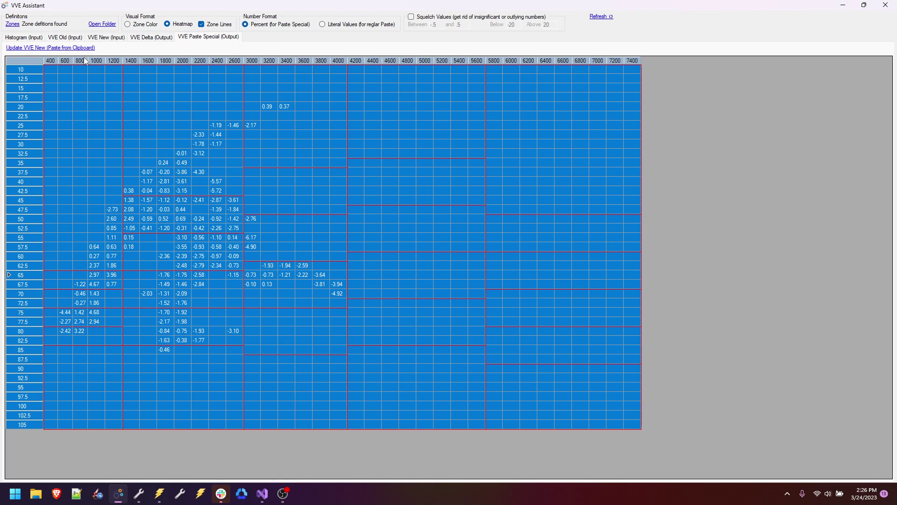
{"action": "left_click", "coordinate": [93, 88]}
{"action": "left_click", "coordinate": [82, 47]}
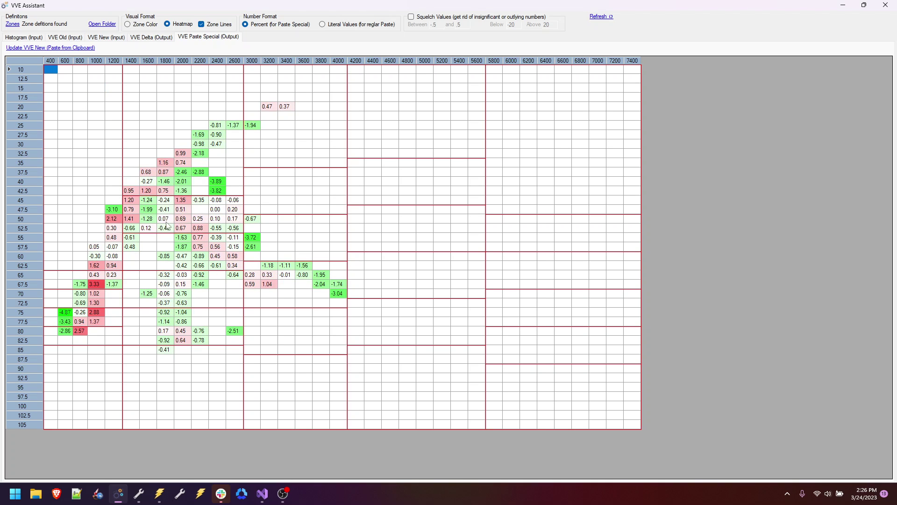
- Review full-grid correction stats: average -0.42, standard deviation 1.333 over 139 points
{"action": "left_click", "coordinate": [32, 60]}
{"action": "right_click", "coordinate": [33, 61]}
{"action": "left_click", "coordinate": [77, 101]}
{"action": "left_click", "coordinate": [88, 122]}
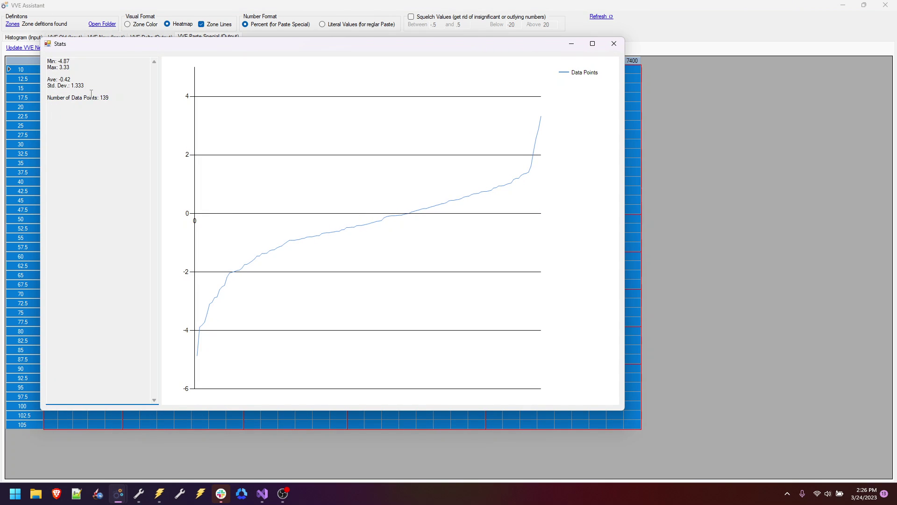
{"action": "left_click", "coordinate": [76, 90]}
{"action": "double_click", "coordinate": [72, 86]}
{"action": "left_click", "coordinate": [614, 43]}
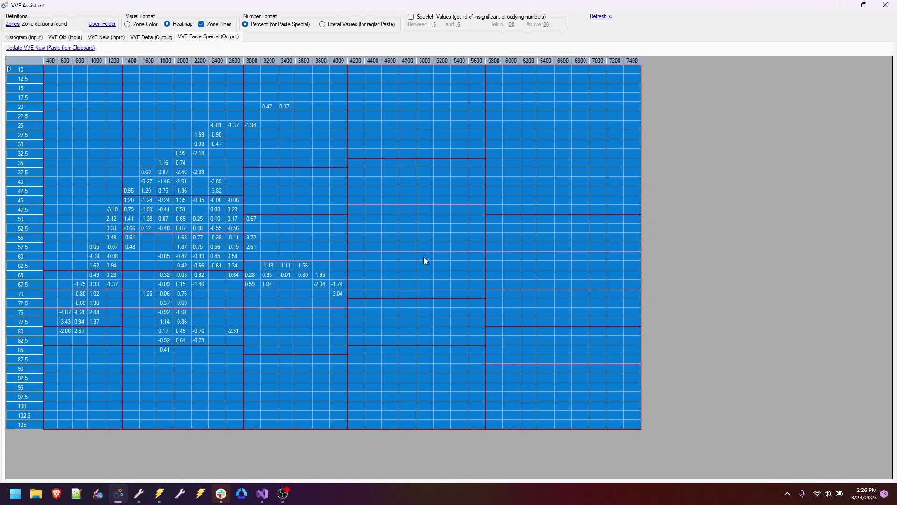
{"action": "left_click", "coordinate": [408, 256]}
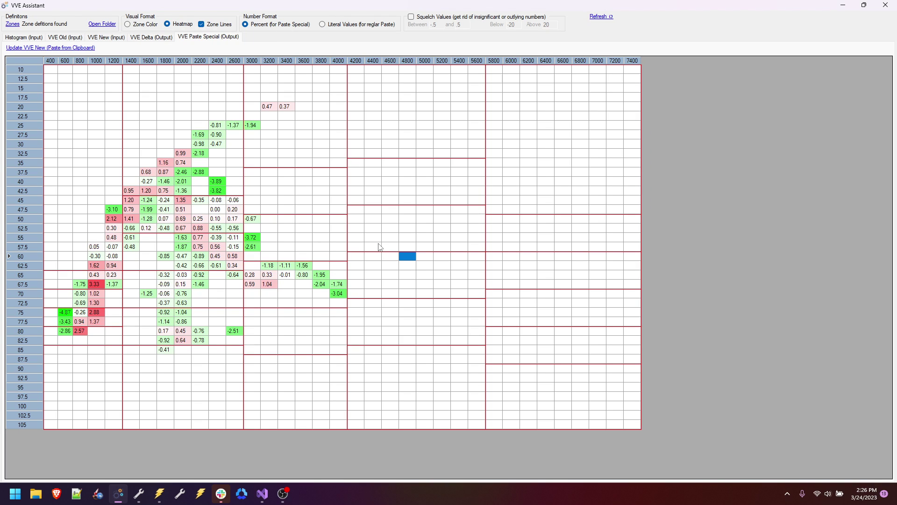
- Try zone colouring and zone-line toggles, then switch the output to Literal Values
{"action": "left_click", "coordinate": [128, 24]}
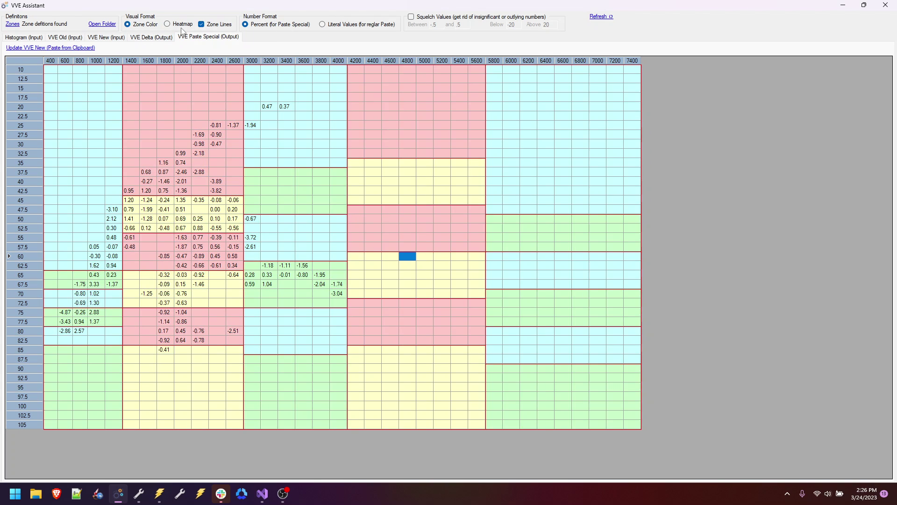
{"action": "left_click", "coordinate": [210, 26]}
{"action": "left_click", "coordinate": [180, 25]}
{"action": "left_click", "coordinate": [202, 24]}
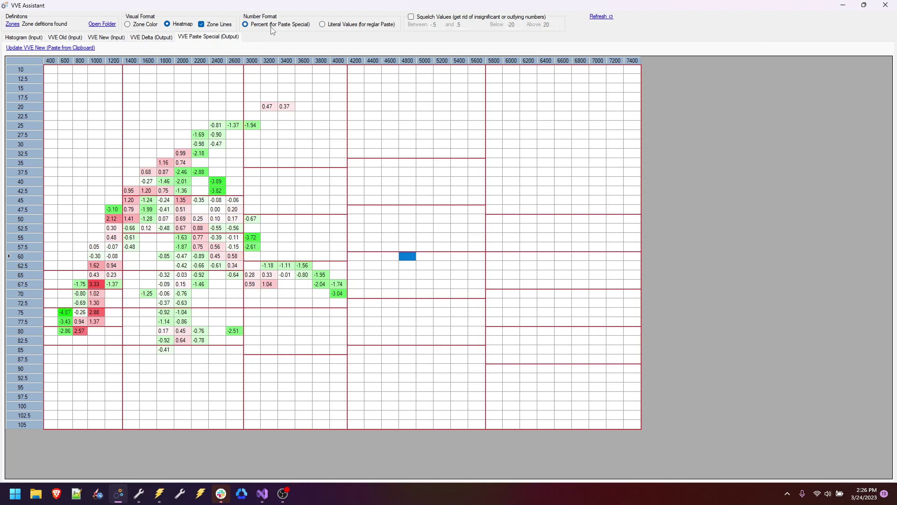
{"action": "left_click", "coordinate": [322, 25]}
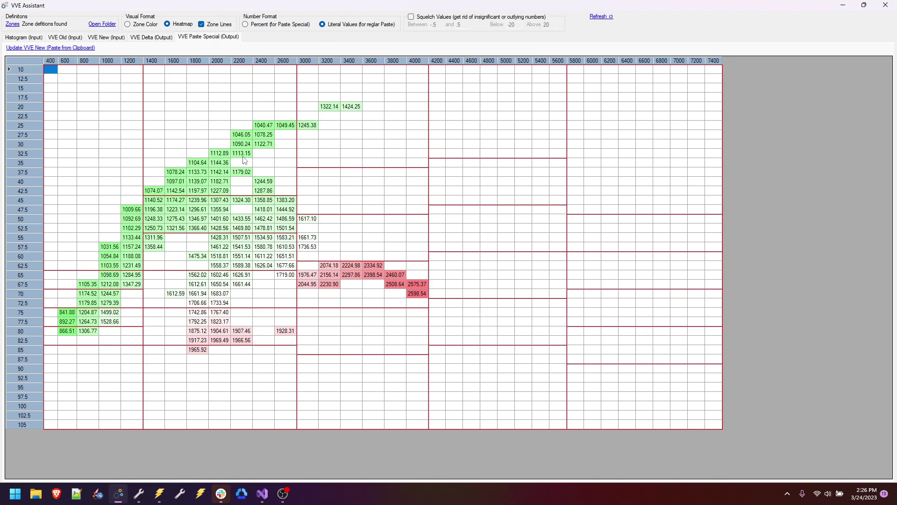
- Copy the whole literal-value VE grid, with values like 1322.14, for a regular paste
{"action": "left_click_drag", "start_coordinate": [226, 153], "coordinate": [157, 192]}
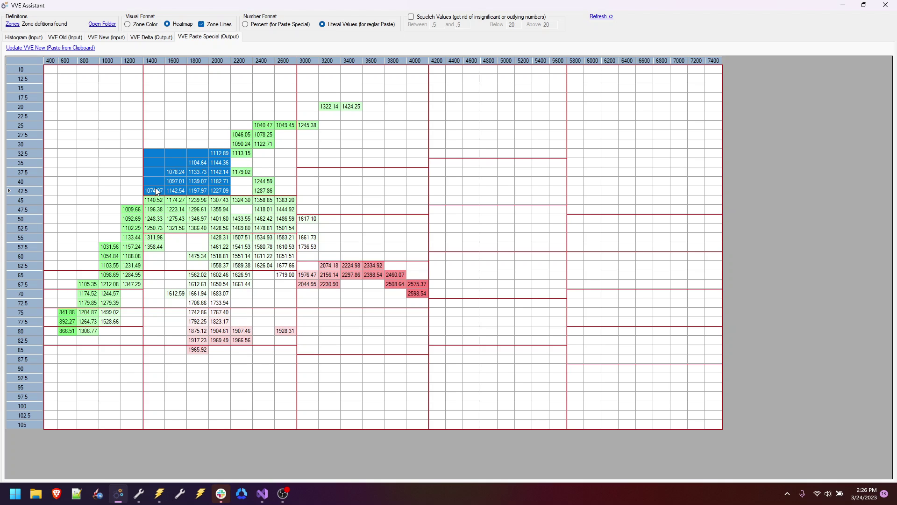
{"action": "left_click", "coordinate": [198, 312]}
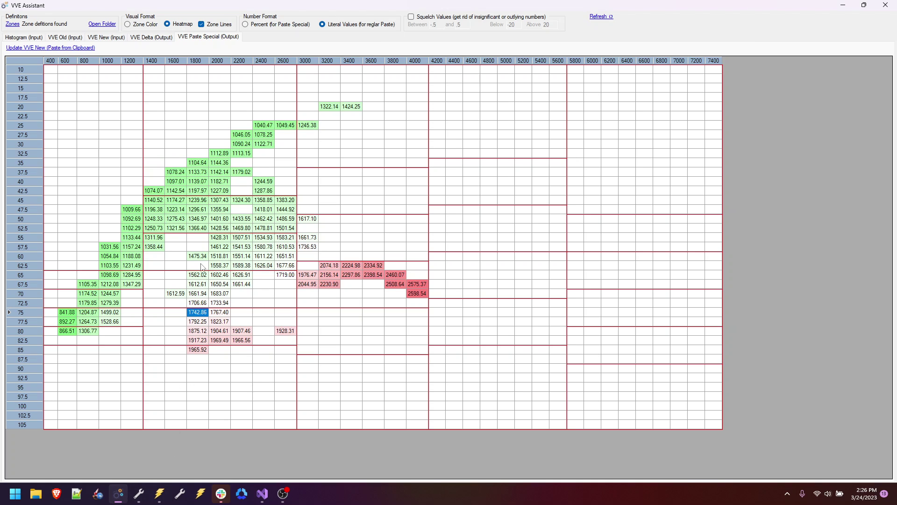
{"action": "left_click", "coordinate": [35, 62]}
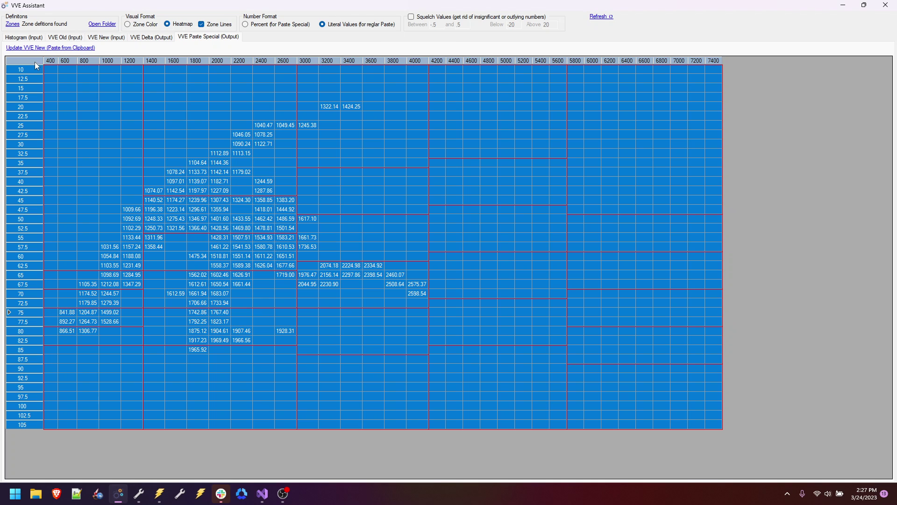
{"action": "right_click", "coordinate": [71, 77]}
{"action": "left_click", "coordinate": [88, 81]}
{"action": "mouse_move", "coordinate": [136, 498]}
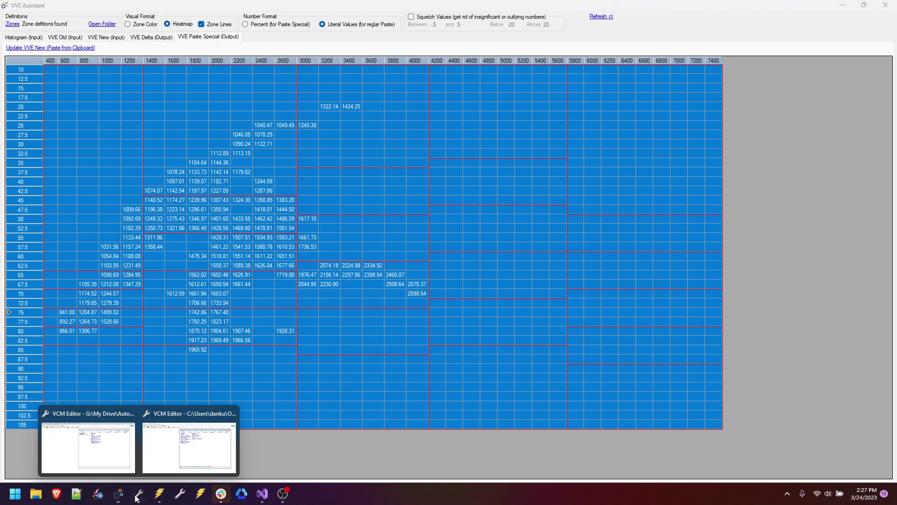
{"action": "left_click", "coordinate": [100, 440]}
- Paste the literal VE values into the VE table's first cell, then copy the updated table
{"action": "right_click", "coordinate": [108, 66]}
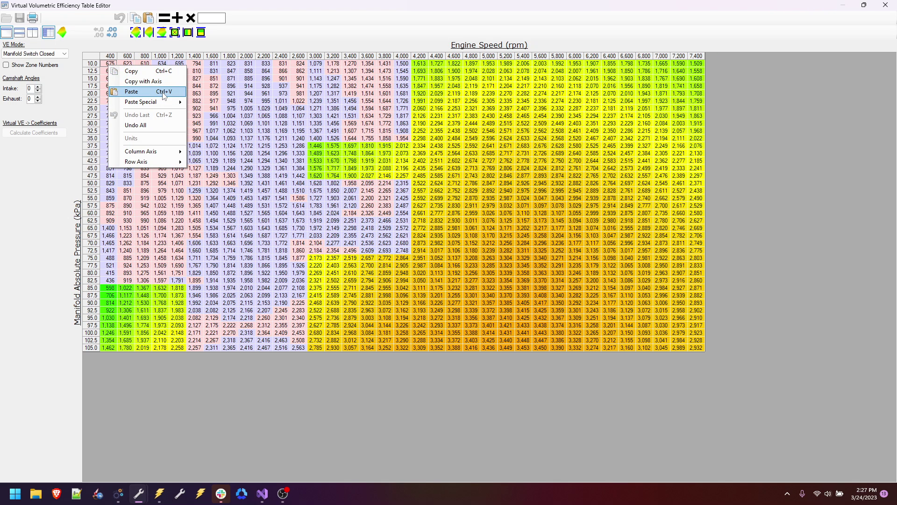
{"action": "mouse_move", "coordinate": [182, 106]}
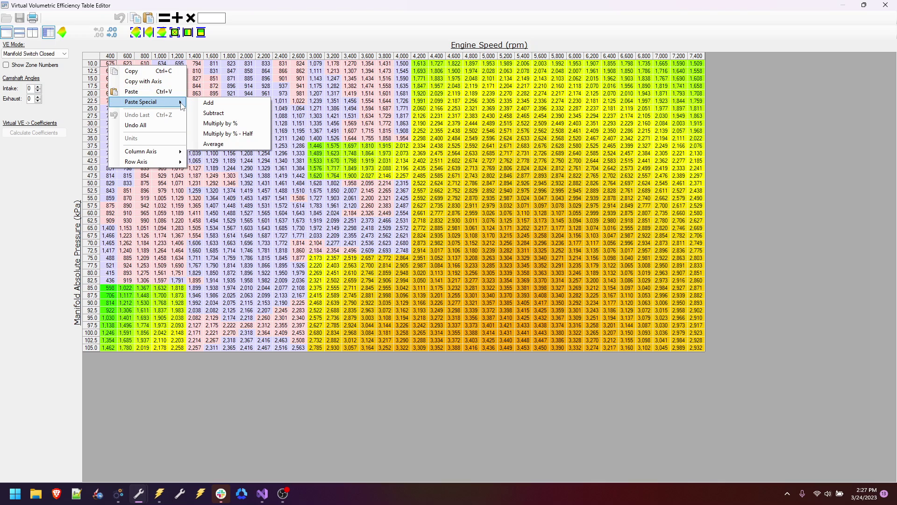
{"action": "left_click", "coordinate": [141, 93]}
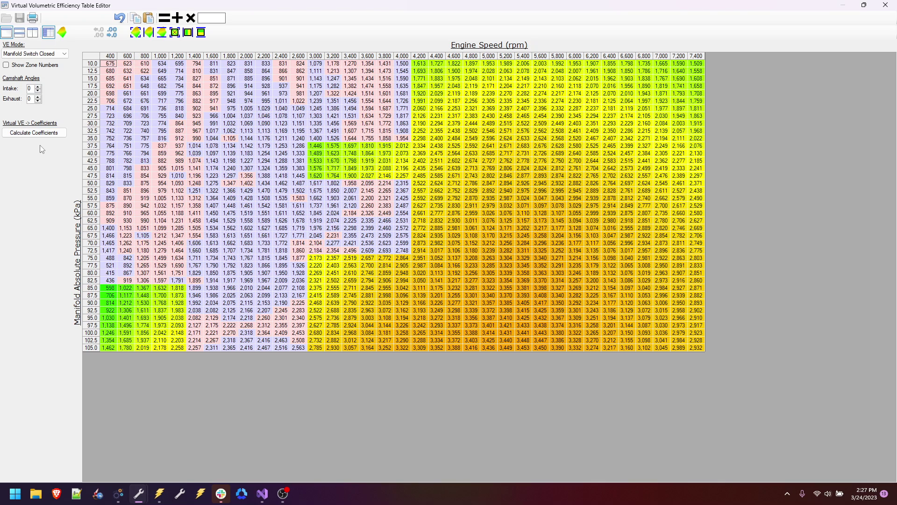
{"action": "left_click", "coordinate": [94, 58]}
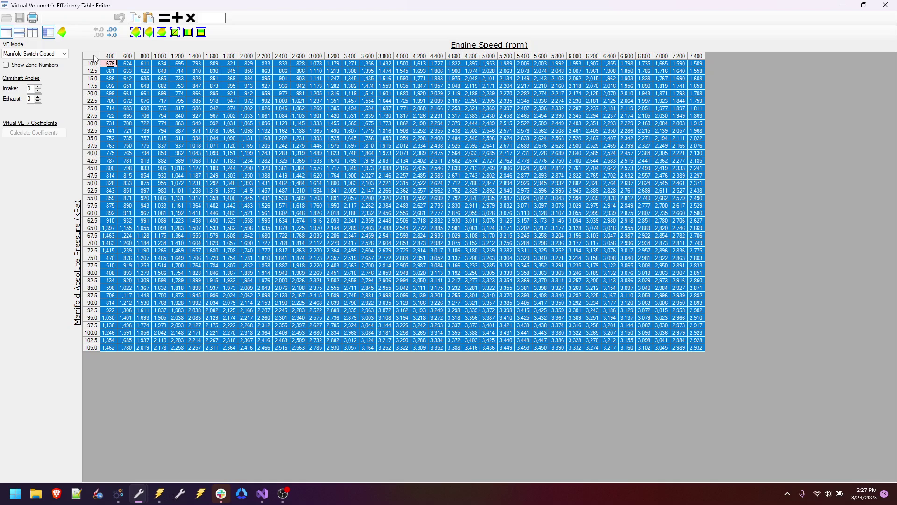
{"action": "right_click", "coordinate": [94, 58]}
{"action": "left_click", "coordinate": [120, 70]}
- Load the updated VE table as VVE New and show the corrections as percentages again
{"action": "left_click", "coordinate": [118, 494]}
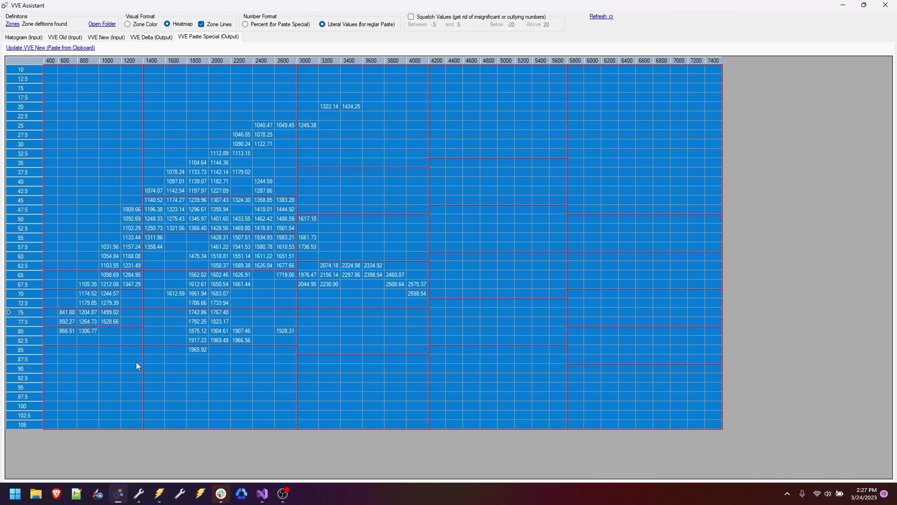
{"action": "left_click", "coordinate": [113, 68]}
{"action": "left_click", "coordinate": [85, 47]}
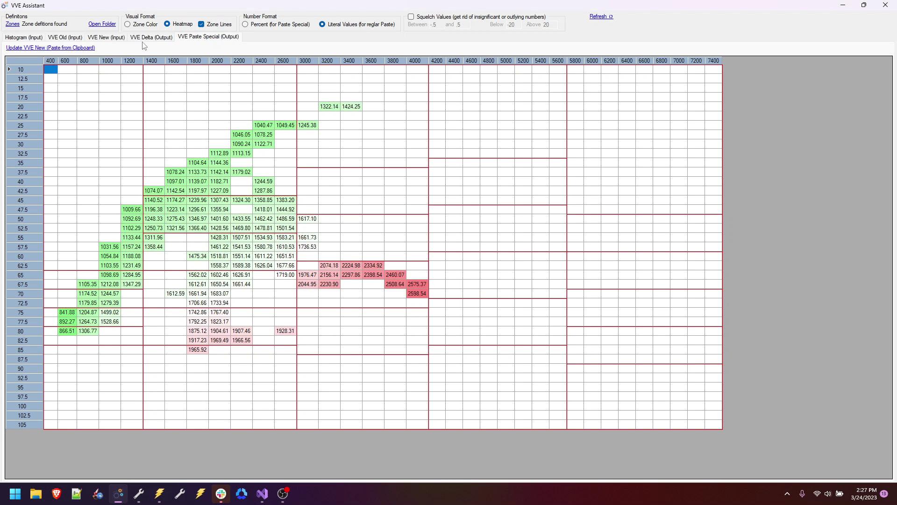
{"action": "left_click", "coordinate": [246, 25]}
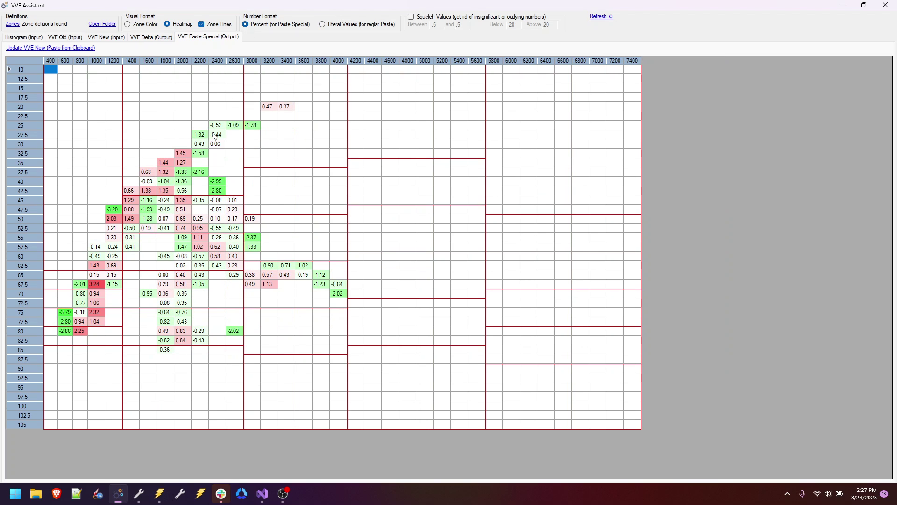
- Check full-grid stats (Min -3.79, Max 3.24, std. dev. 1.139), then inspect cells near 47.5 kPa/2400 rpm
{"action": "right_click", "coordinate": [29, 60]}
{"action": "left_click", "coordinate": [74, 100]}
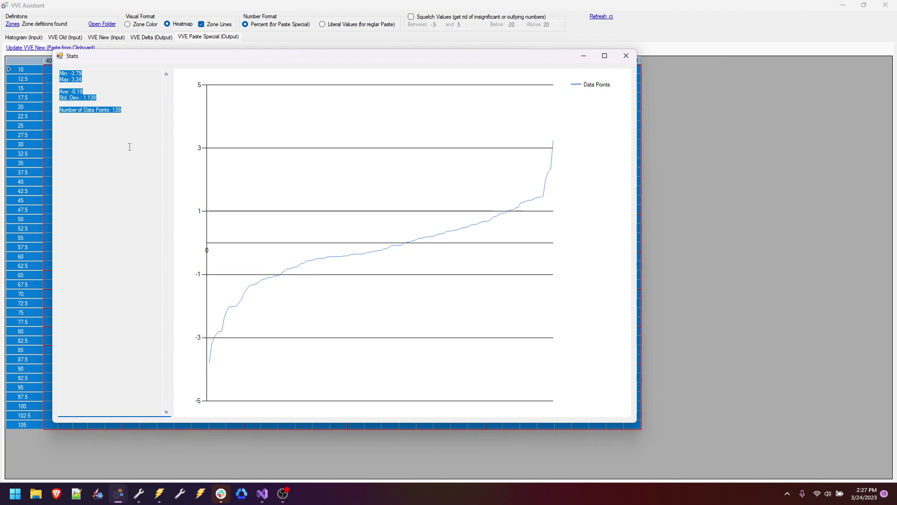
{"action": "left_click_drag", "start_coordinate": [102, 100], "coordinate": [84, 100]}
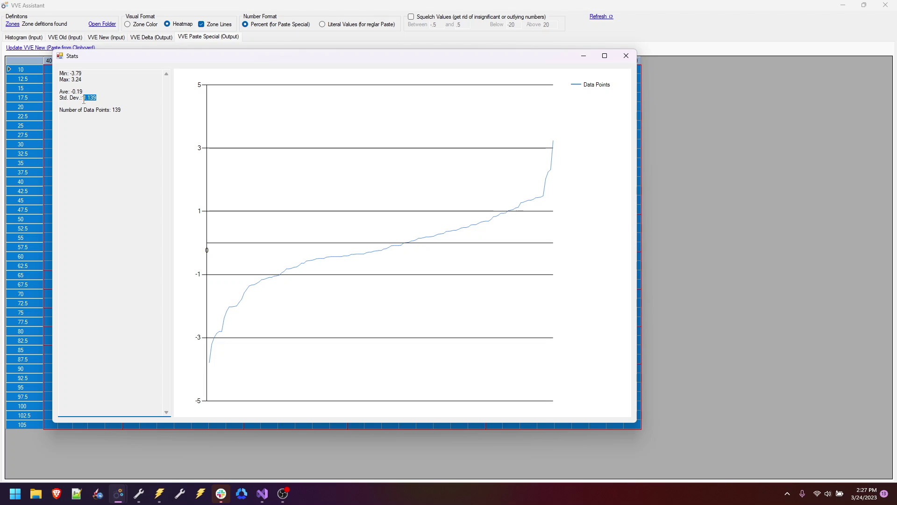
{"action": "left_click", "coordinate": [108, 151]}
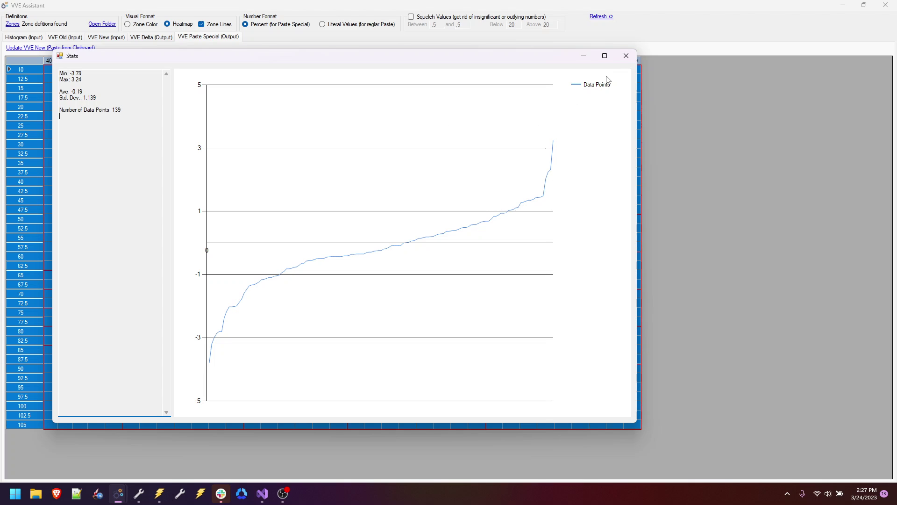
{"action": "left_click", "coordinate": [627, 55]}
{"action": "left_click", "coordinate": [229, 201]}
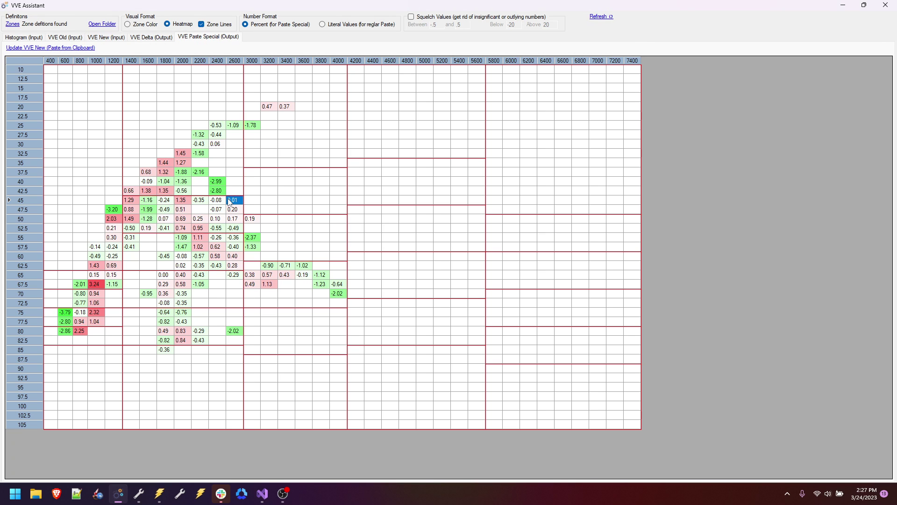
{"action": "left_click", "coordinate": [217, 210]}
- Enable Squelch Values: blank corrections between -.5 and .5, keeping outlier limits -20 and 20
{"action": "left_click", "coordinate": [426, 18]}
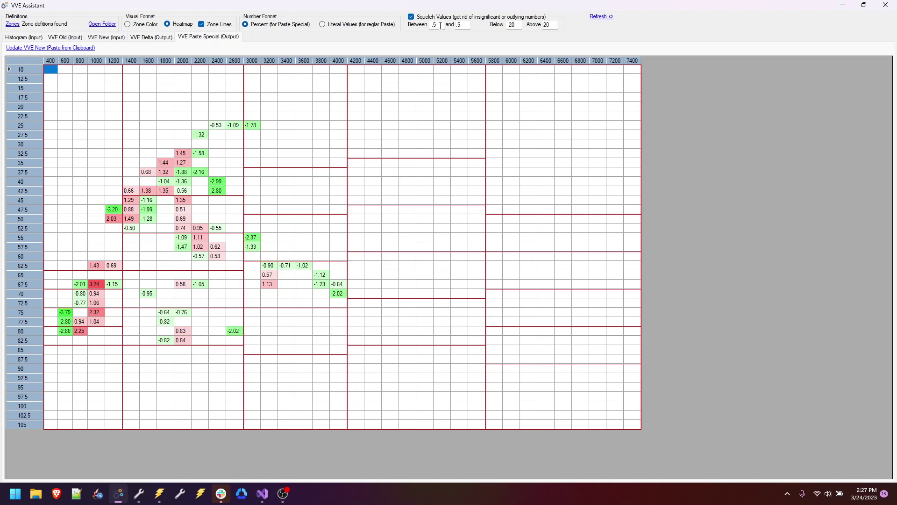
{"action": "left_click_drag", "start_coordinate": [440, 25], "coordinate": [428, 25]}
{"action": "left_click_drag", "start_coordinate": [470, 26], "coordinate": [456, 26]}
{"action": "left_click", "coordinate": [517, 25]}
{"action": "double_click", "coordinate": [544, 27]}
{"action": "left_click", "coordinate": [479, 117]}
- Return to the Histogram (Input) page with the fuel-trim histogram and averaging merge method
{"action": "left_click", "coordinate": [25, 37]}
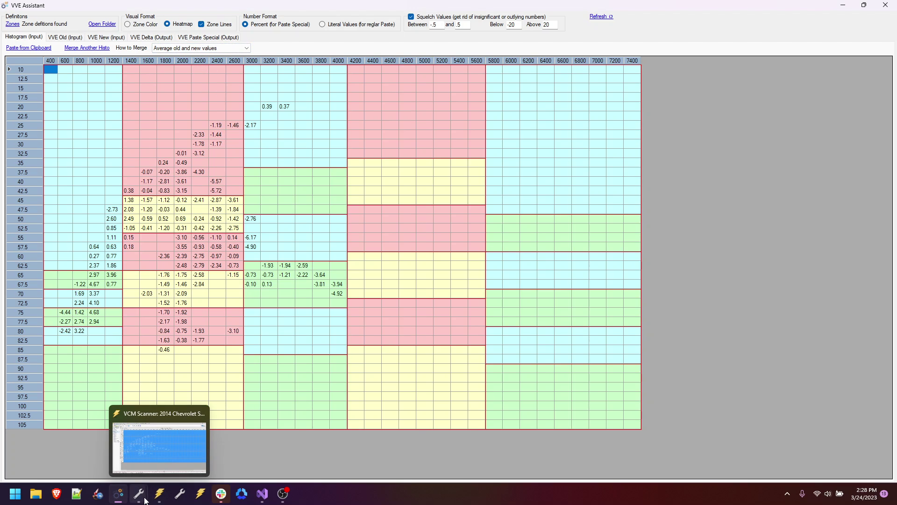
- Display the VVE PE histogram in VCM Scanner and copy it with its axes
{"action": "left_click", "coordinate": [159, 494]}
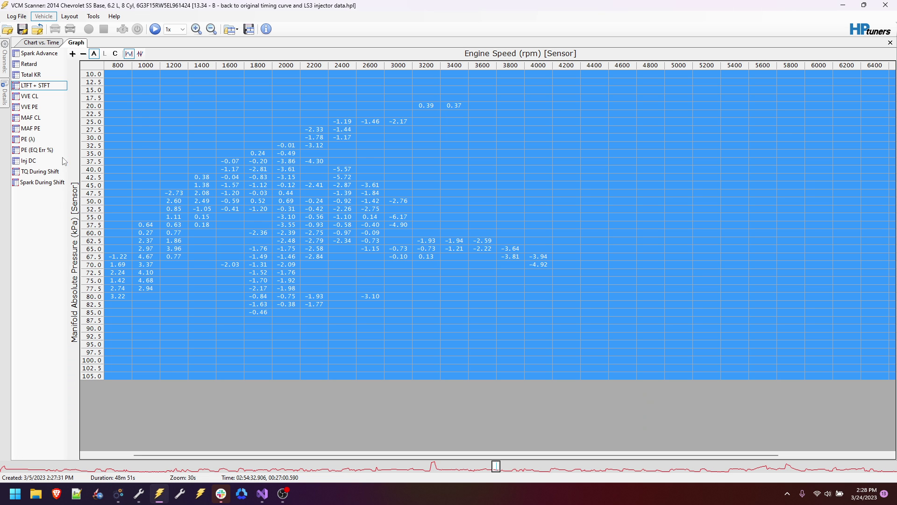
{"action": "left_click", "coordinate": [32, 117]}
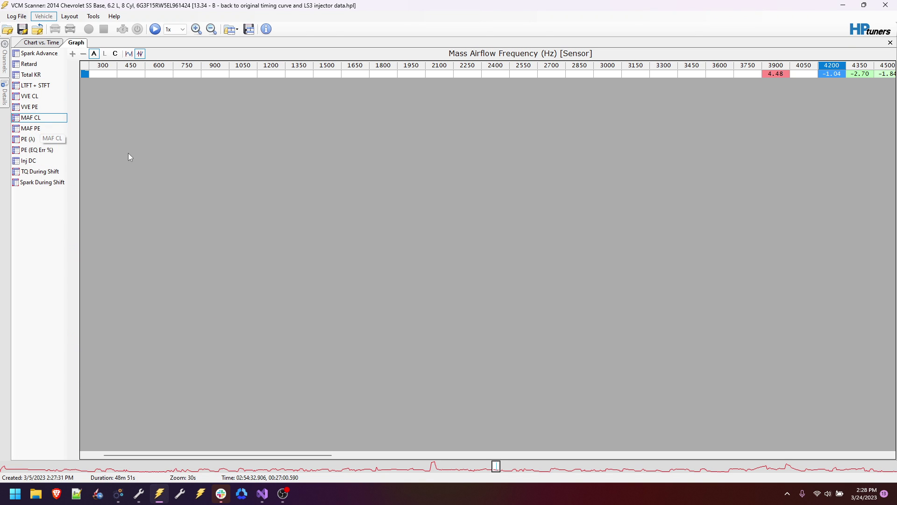
{"action": "left_click", "coordinate": [39, 108]}
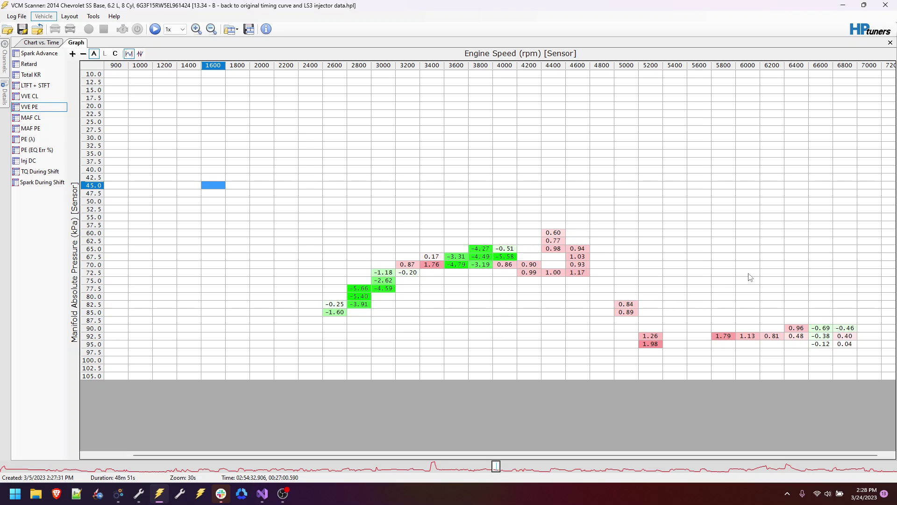
{"action": "left_click", "coordinate": [94, 68]}
{"action": "right_click", "coordinate": [94, 68]}
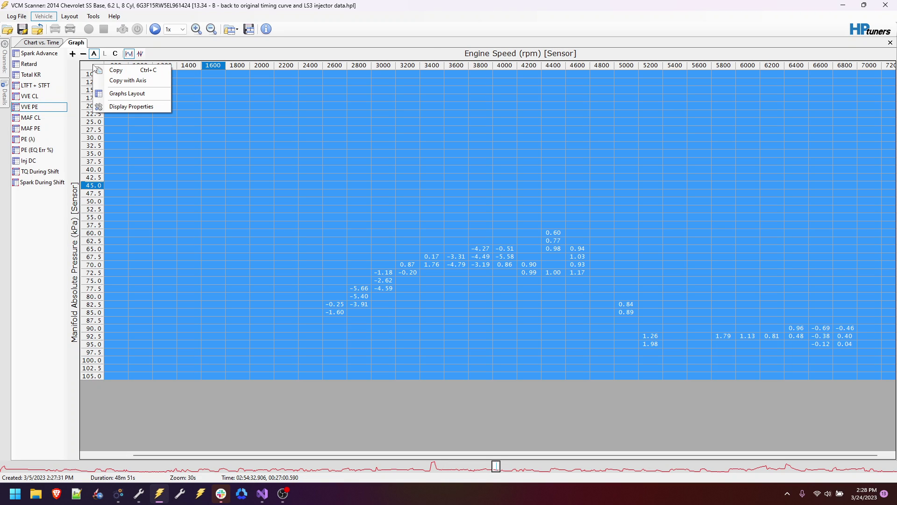
{"action": "left_click", "coordinate": [117, 82]}
- Set How to Merge to 'Use existing value, disregard new value' and merge in the VVE PE histogram
{"action": "left_click", "coordinate": [118, 493]}
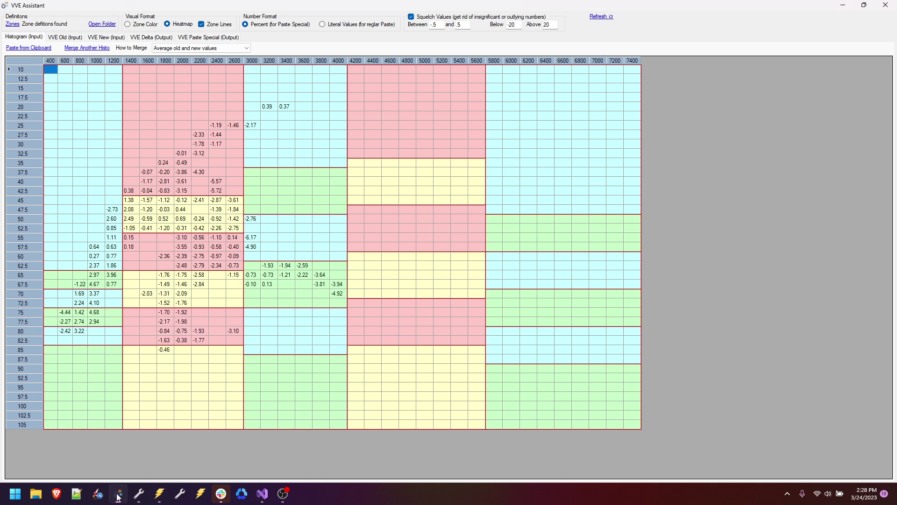
{"action": "left_click", "coordinate": [194, 49]}
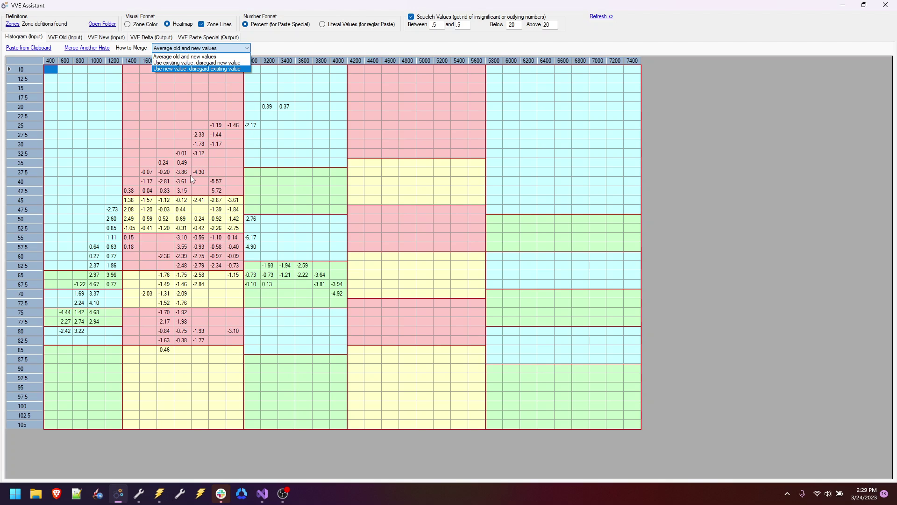
{"action": "left_click", "coordinate": [340, 296]}
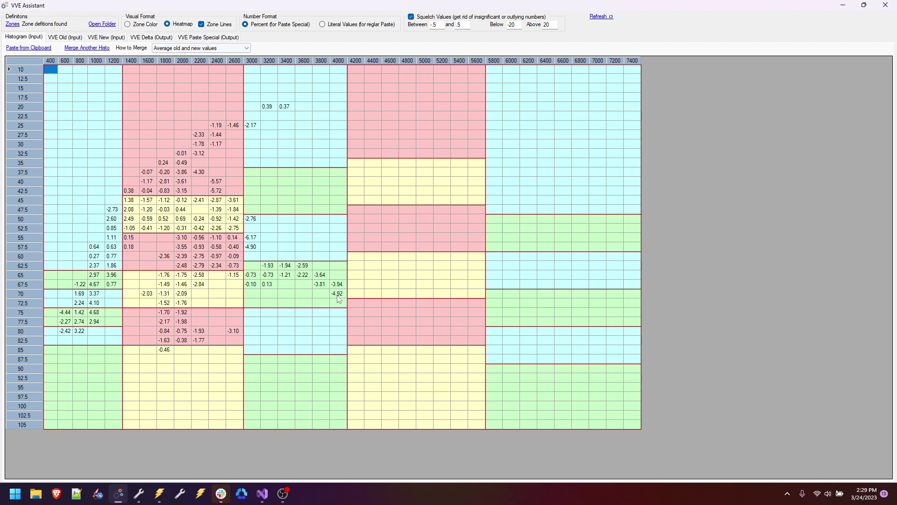
{"action": "left_click", "coordinate": [339, 296]}
{"action": "left_click", "coordinate": [241, 49]}
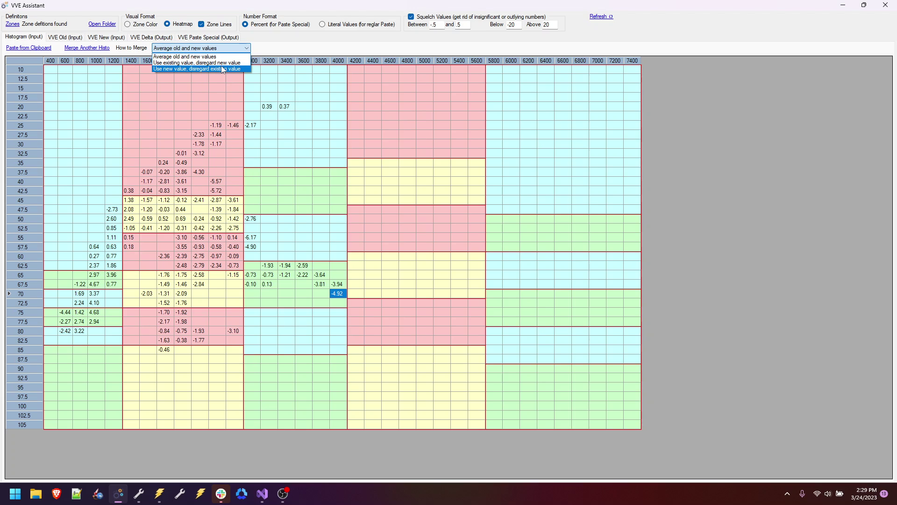
{"action": "left_click", "coordinate": [200, 63]}
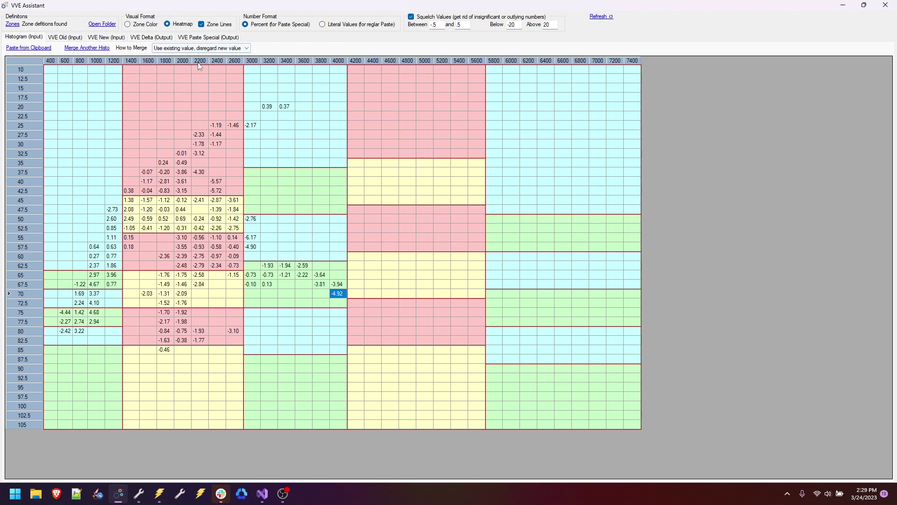
{"action": "left_click", "coordinate": [96, 50]}
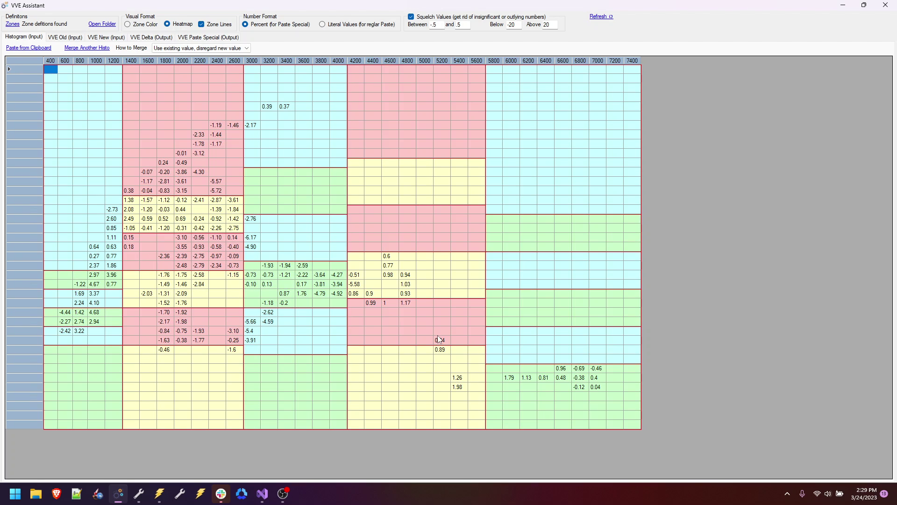
{"action": "left_click_drag", "start_coordinate": [372, 303], "coordinate": [608, 408]}
- Show the paste-special output and inspect new high-rpm corrections up to 7000 rpm, e.g. 1.79 at 6000
{"action": "left_click", "coordinate": [511, 247]}
{"action": "left_click", "coordinate": [216, 40]}
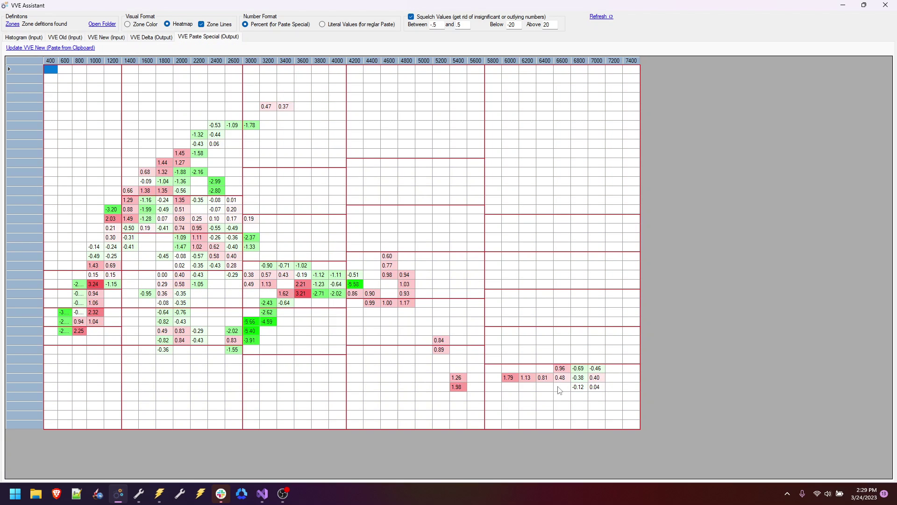
{"action": "left_click_drag", "start_coordinate": [601, 390], "coordinate": [413, 358]}
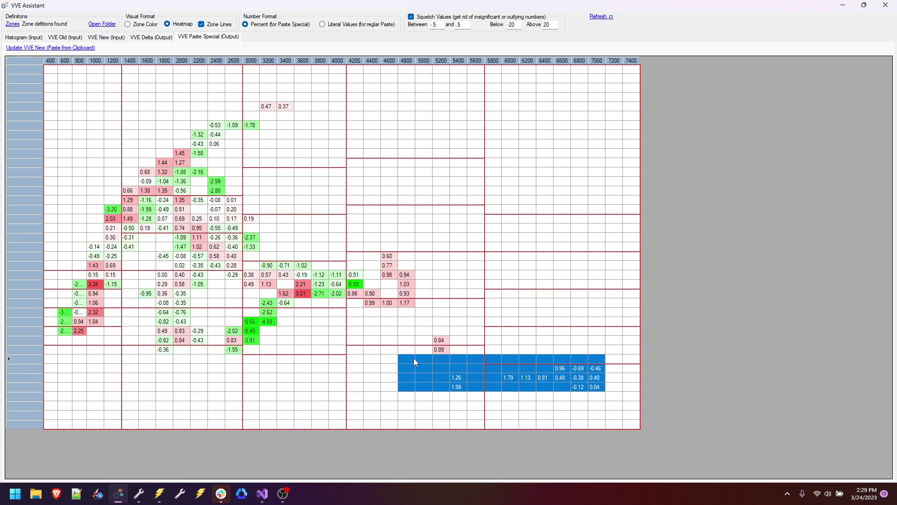
{"action": "left_click", "coordinate": [482, 312]}
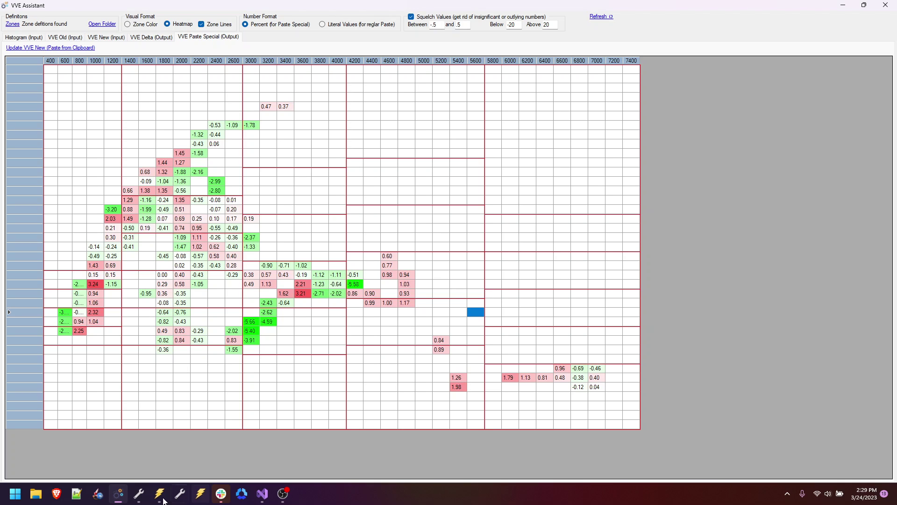
- Copy the virtual VE table with its axes from VCM Editor and load it as VVE New
{"action": "left_click", "coordinate": [139, 494]}
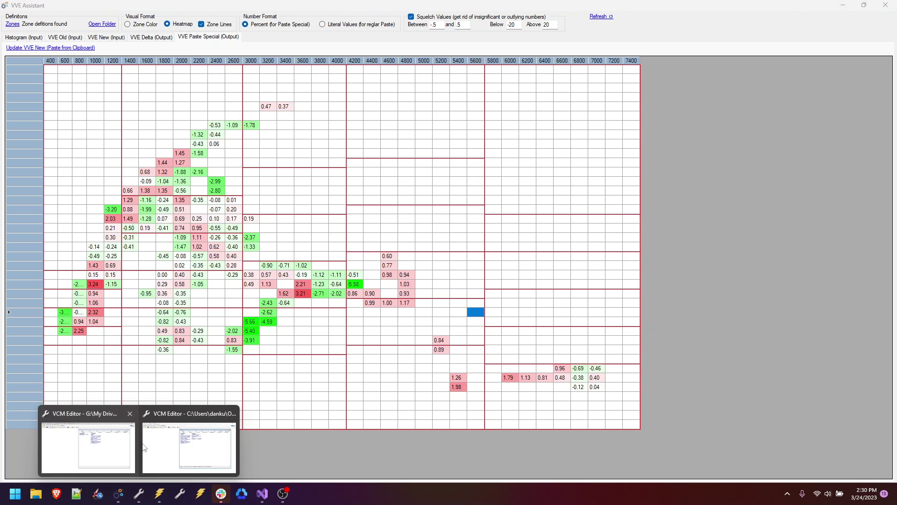
{"action": "left_click", "coordinate": [150, 447]}
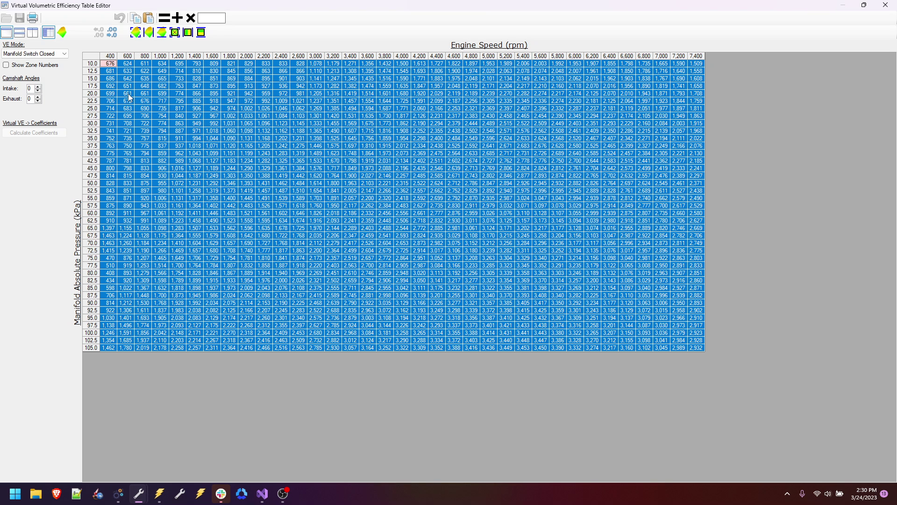
{"action": "right_click", "coordinate": [116, 72]}
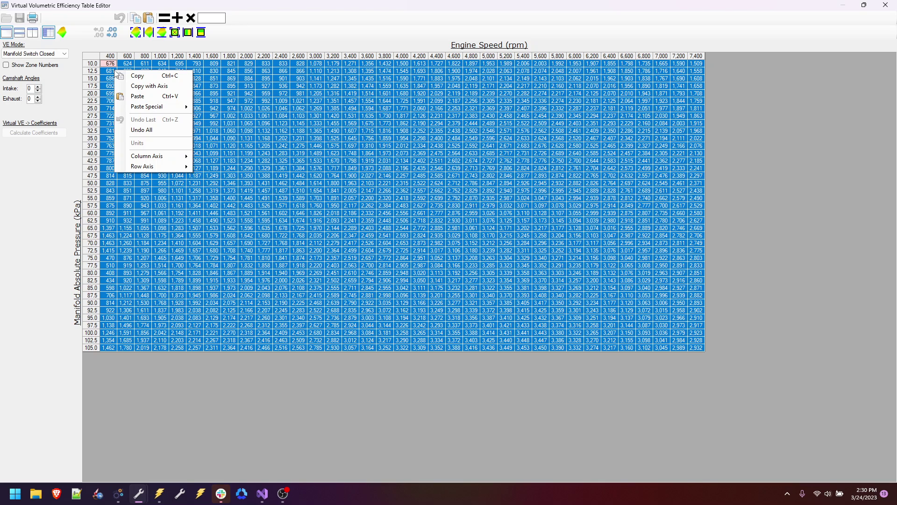
{"action": "left_click", "coordinate": [139, 87]}
{"action": "left_click", "coordinate": [121, 494]}
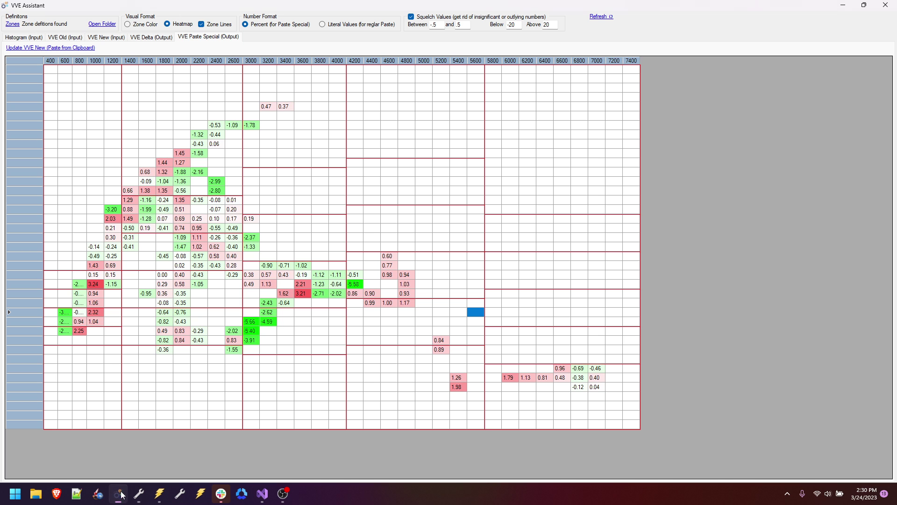
{"action": "left_click", "coordinate": [69, 47]}
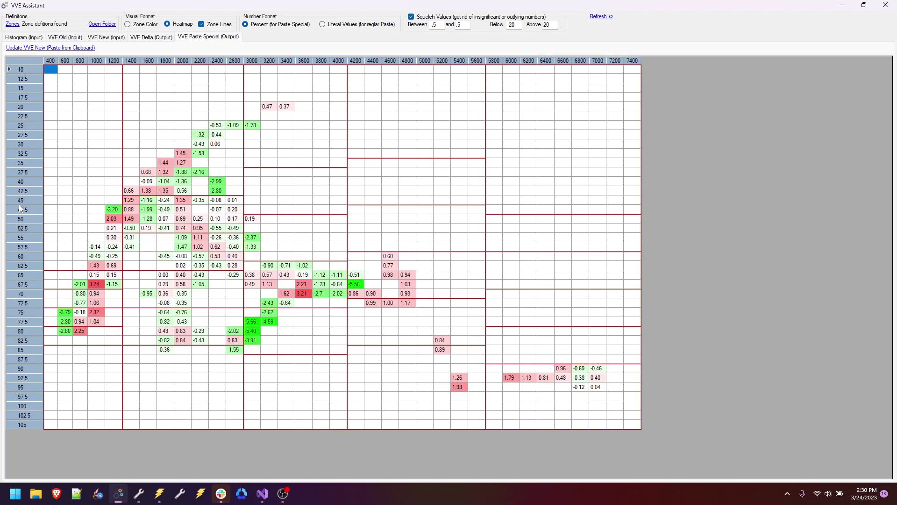
- Select cells 1200–2000 over rows 47.5–55, then close and reopen VVE Assistant
{"action": "left_click_drag", "start_coordinate": [114, 208], "coordinate": [183, 237]}
{"action": "right_click", "coordinate": [183, 239]}
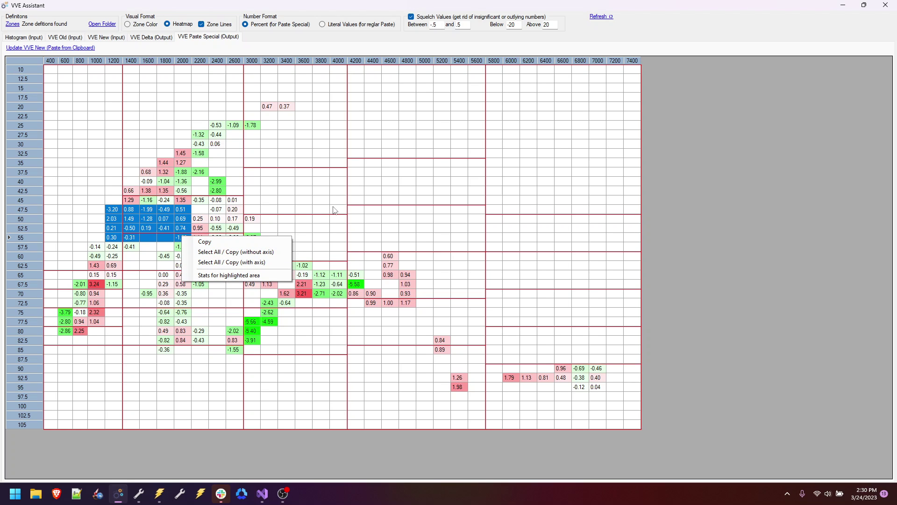
{"action": "left_click", "coordinate": [885, 5]}
{"action": "left_click", "coordinate": [118, 493]}
- Review the input and output tables, then squelch Paste Special values between -5 and 5, below -20, and above 20
{"action": "left_click", "coordinate": [130, 101]}
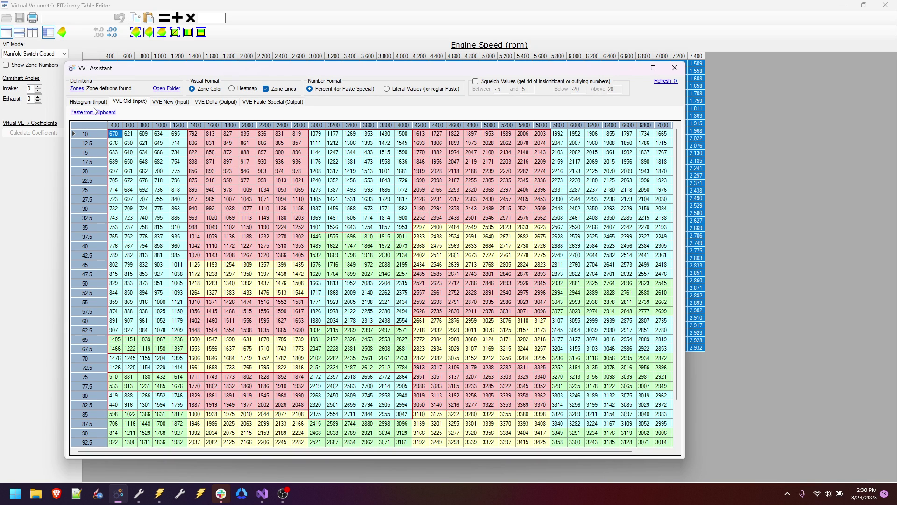
{"action": "left_click", "coordinate": [93, 102]}
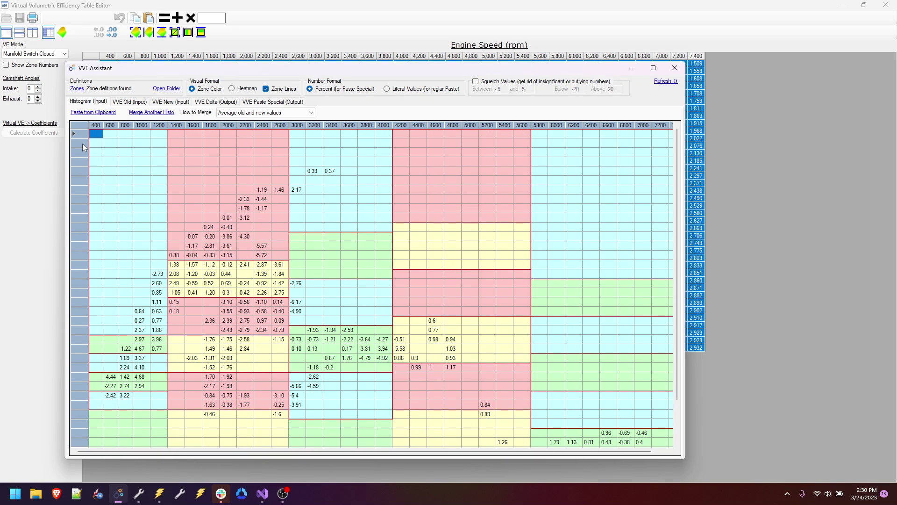
{"action": "left_click", "coordinate": [169, 102]}
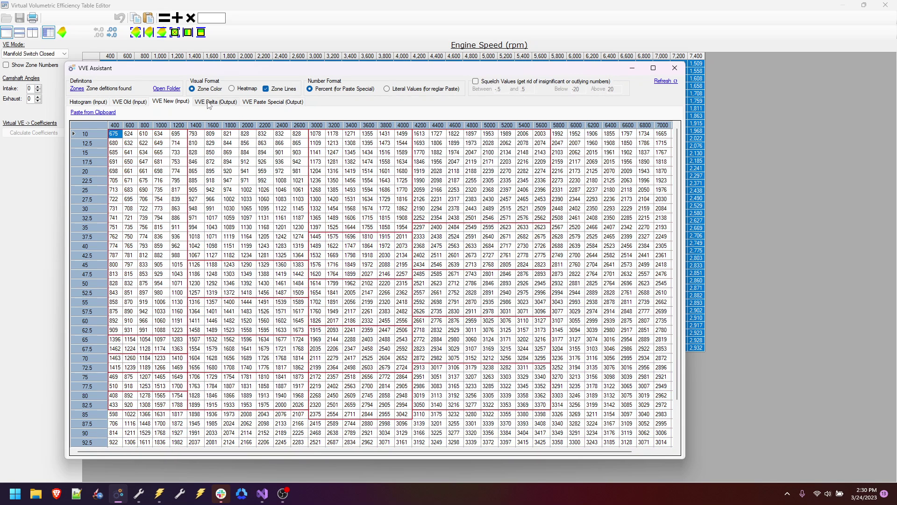
{"action": "left_click", "coordinate": [209, 104]}
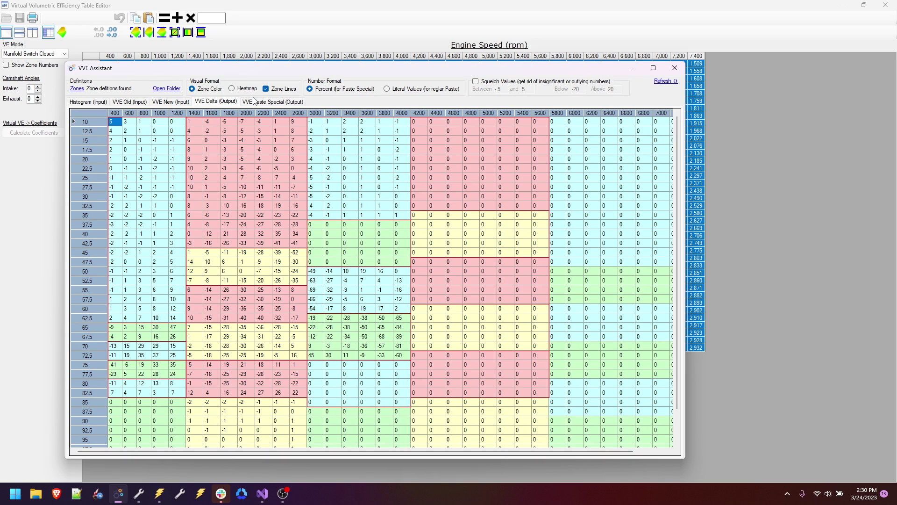
{"action": "left_click", "coordinate": [255, 101]}
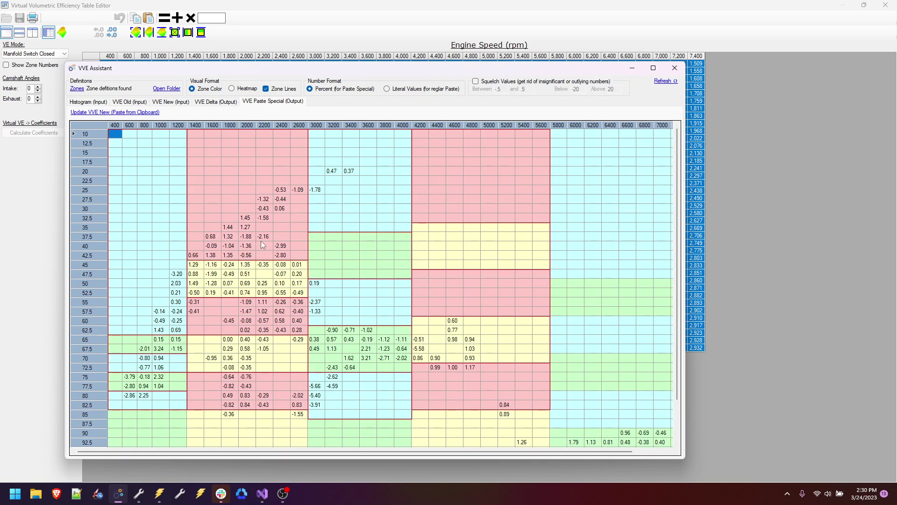
{"action": "left_click", "coordinate": [476, 82]}
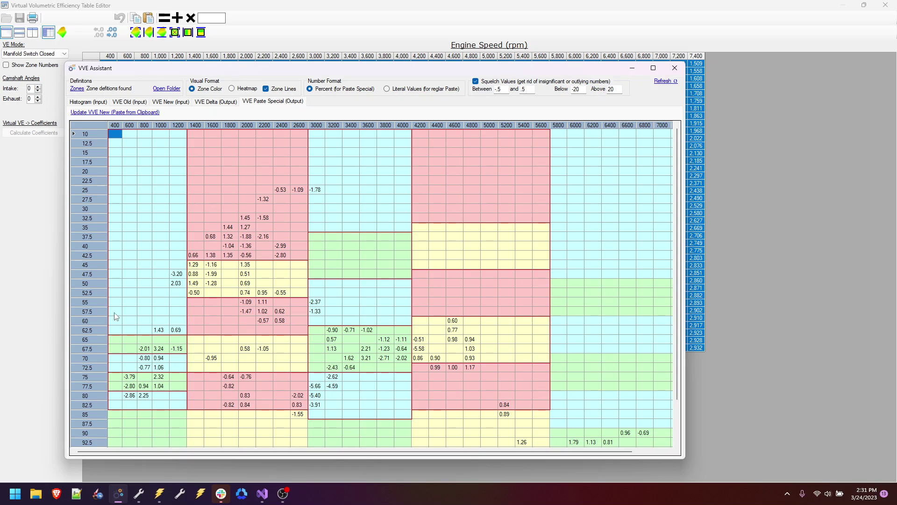
- Open the Virtual Volumetric Efficiency table full screen and copy it with its axes
{"action": "mouse_move", "coordinate": [138, 496]}
{"action": "left_click", "coordinate": [189, 442]}
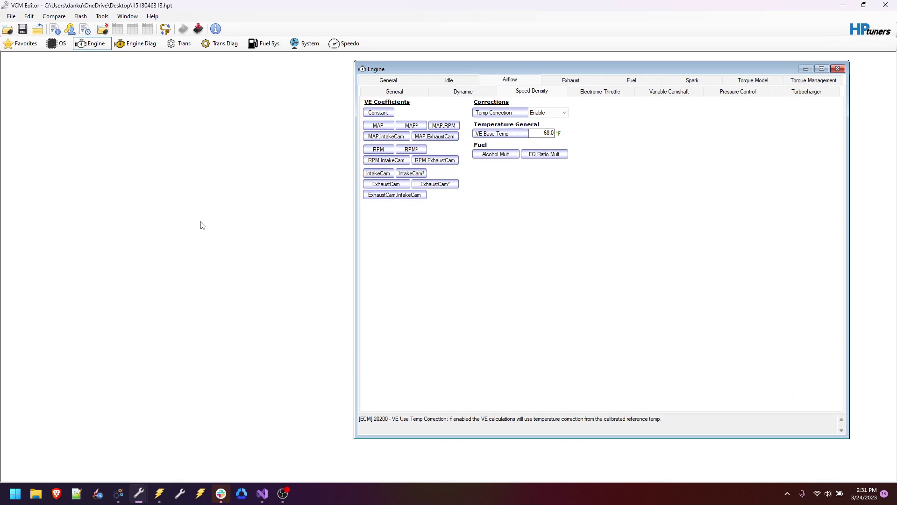
{"action": "left_click", "coordinate": [29, 15]}
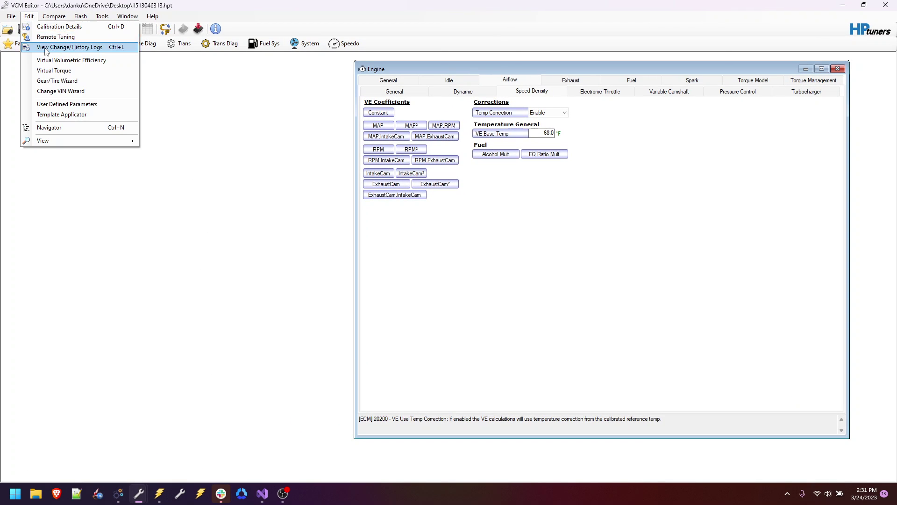
{"action": "left_click", "coordinate": [53, 68]}
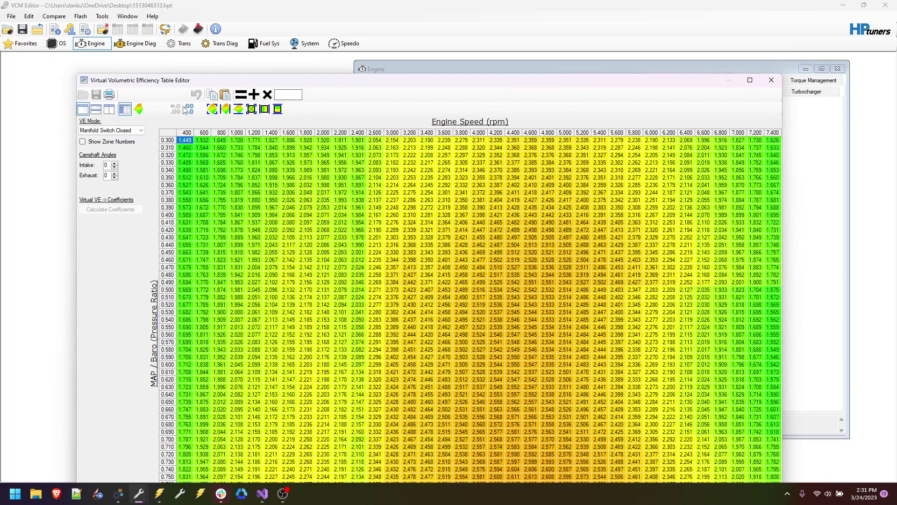
{"action": "double_click", "coordinate": [208, 57]}
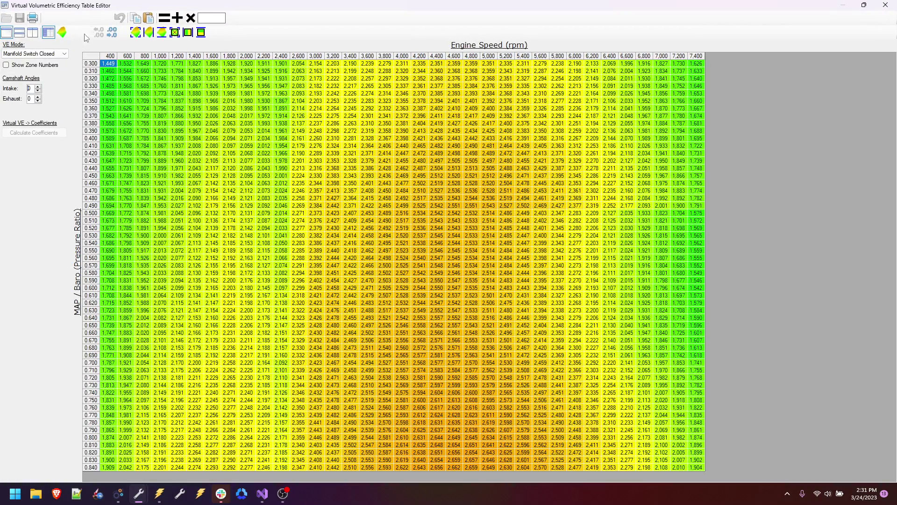
{"action": "left_click", "coordinate": [94, 57]}
{"action": "right_click", "coordinate": [94, 57]}
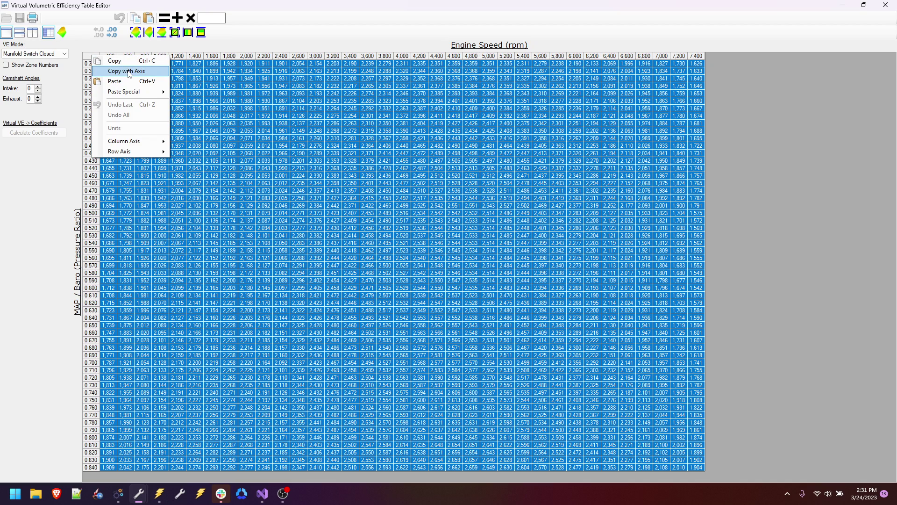
{"action": "left_click", "coordinate": [128, 71]}
- Switch the table to zone numbers and copy the zone table with its axes
{"action": "left_click", "coordinate": [41, 65]}
{"action": "right_click", "coordinate": [94, 58]}
{"action": "left_click", "coordinate": [126, 72]}
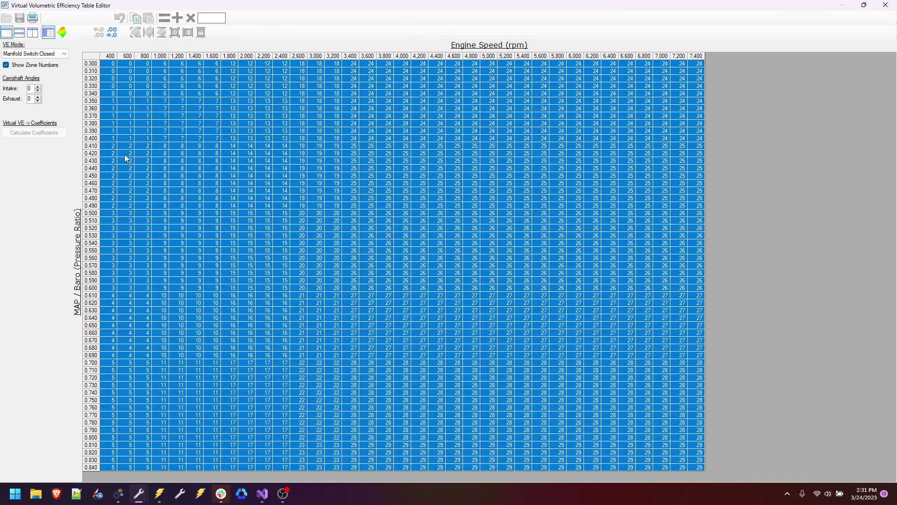
{"action": "left_click", "coordinate": [118, 493]}
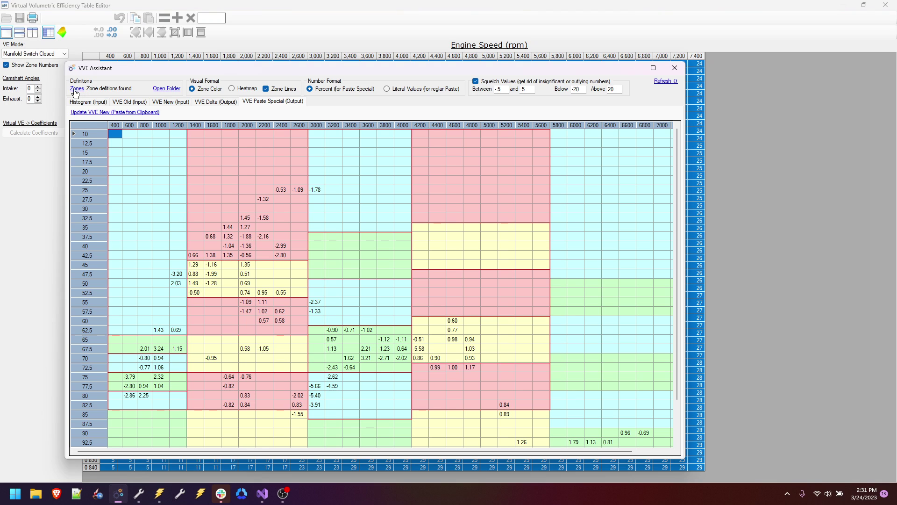
- Paste the copied zone table into Define Zones, save it, and maximize VVE Assistant
{"action": "left_click", "coordinate": [76, 89]}
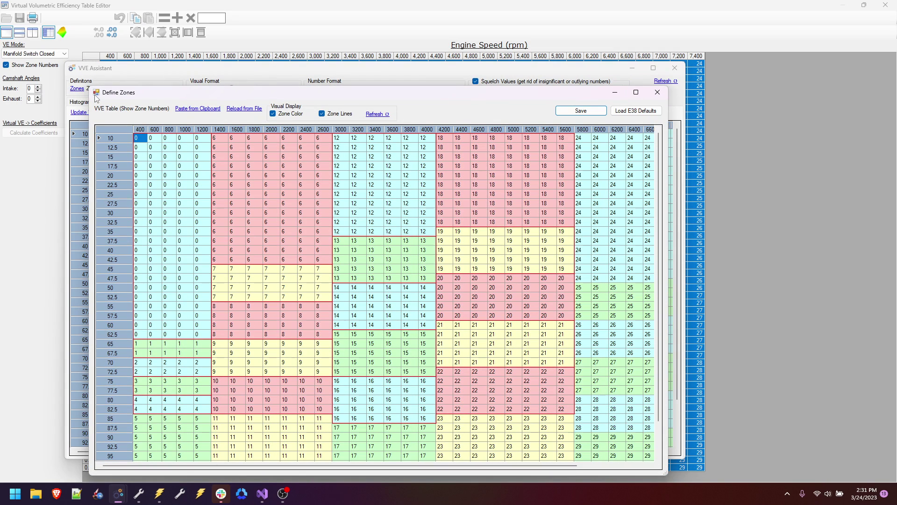
{"action": "left_click", "coordinate": [190, 110]}
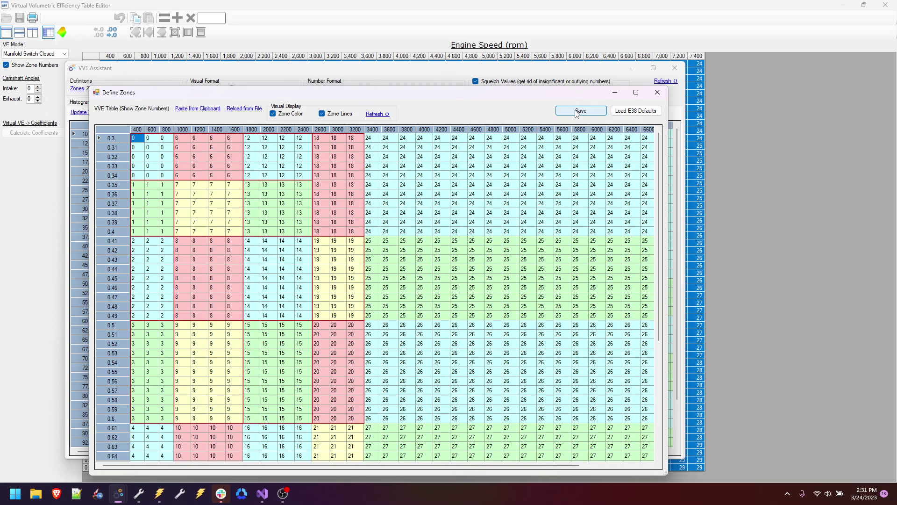
{"action": "left_click", "coordinate": [579, 113]}
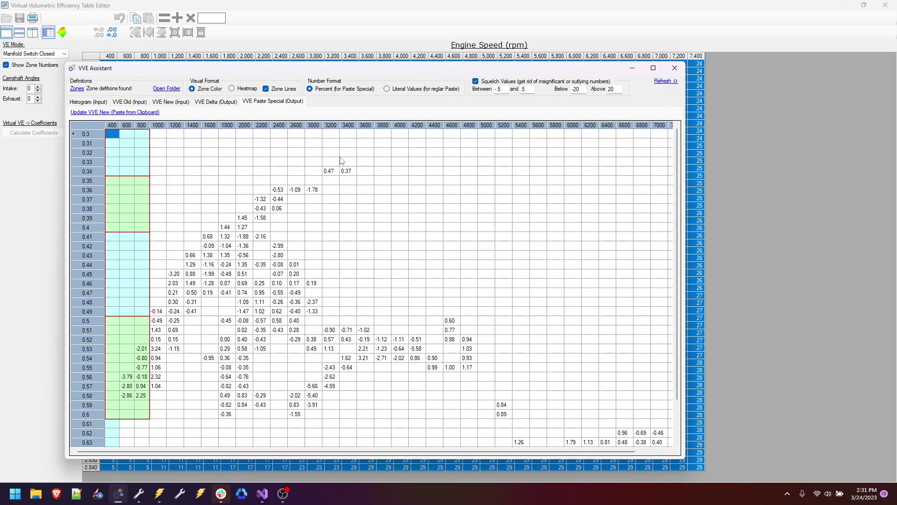
{"action": "key", "text": "super+Up"}
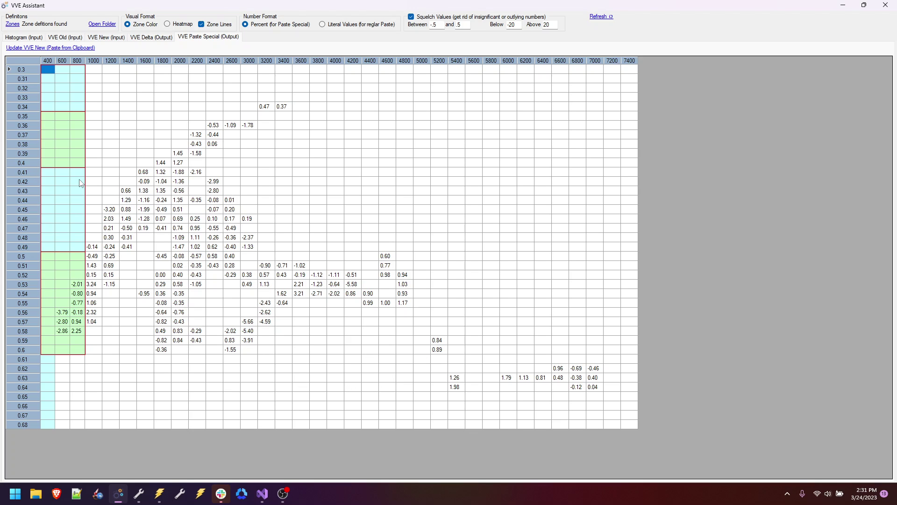
- Copy the VVE PE histogram with axes from VCM Scanner into Histogram (Input)
{"action": "left_click", "coordinate": [29, 38]}
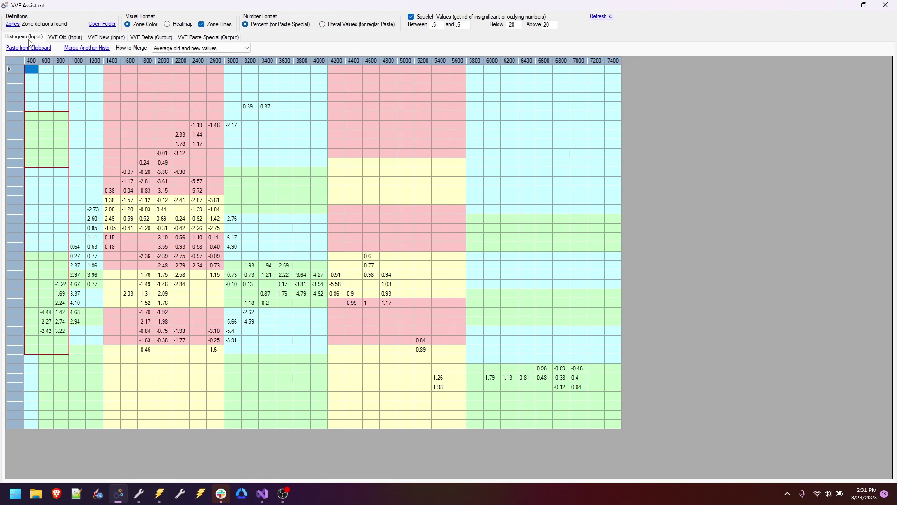
{"action": "left_click", "coordinate": [160, 494]}
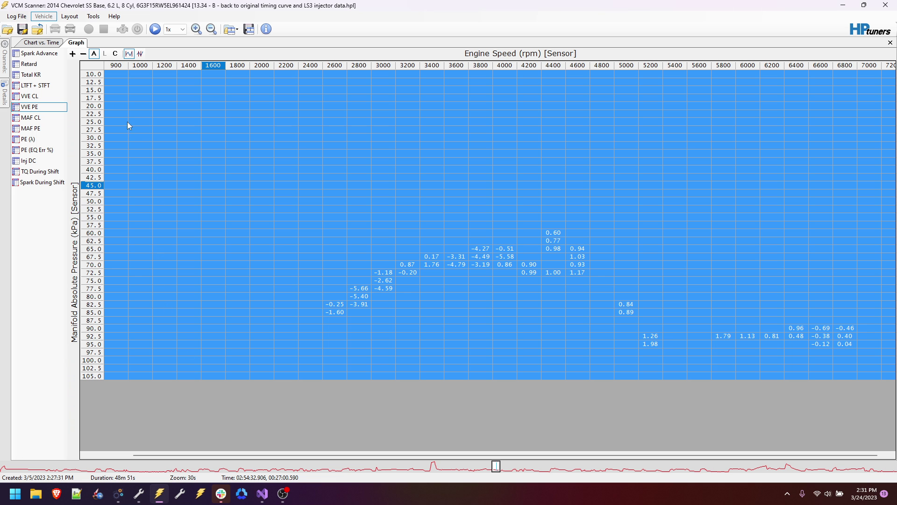
{"action": "right_click", "coordinate": [108, 95]}
{"action": "left_click", "coordinate": [138, 111]}
{"action": "mouse_move", "coordinate": [118, 494]}
{"action": "left_click", "coordinate": [88, 449]}
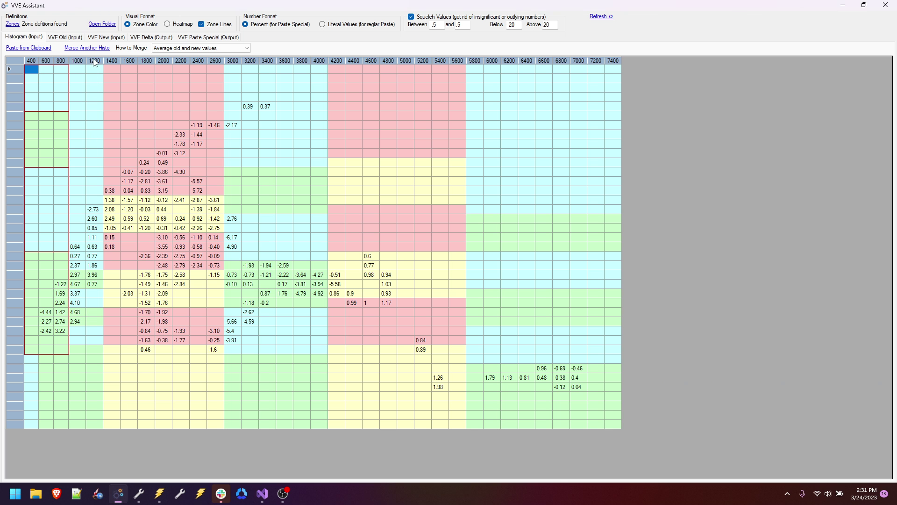
{"action": "left_click", "coordinate": [30, 47]}
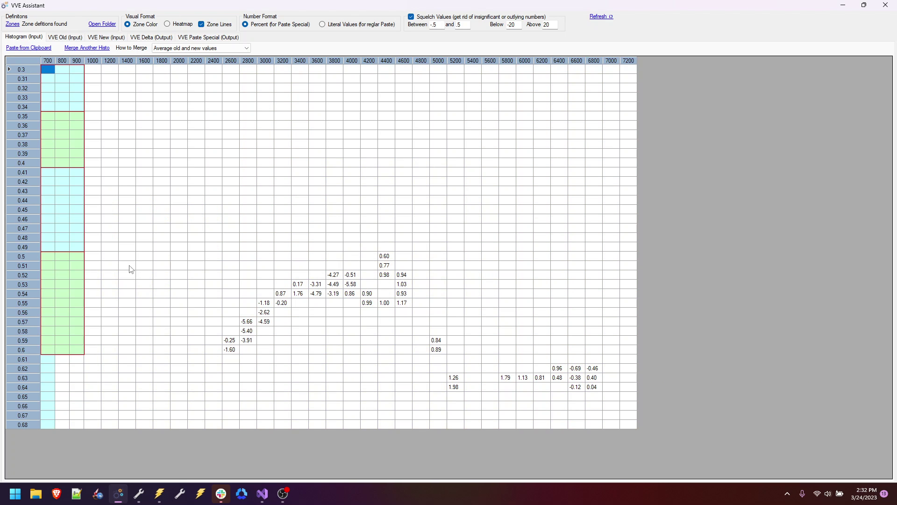
- Select histogram cells for columns 700–1000 across rows 0.3–0.66, then clear the selection
{"action": "left_click_drag", "start_coordinate": [144, 276], "coordinate": [110, 194]}
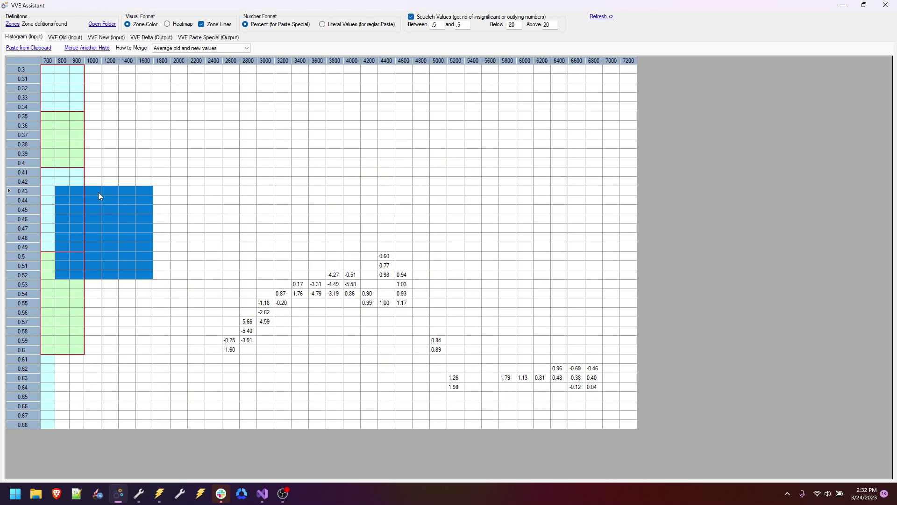
{"action": "left_click_drag", "start_coordinate": [100, 405], "coordinate": [44, 68]}
{"action": "left_click", "coordinate": [180, 156]}
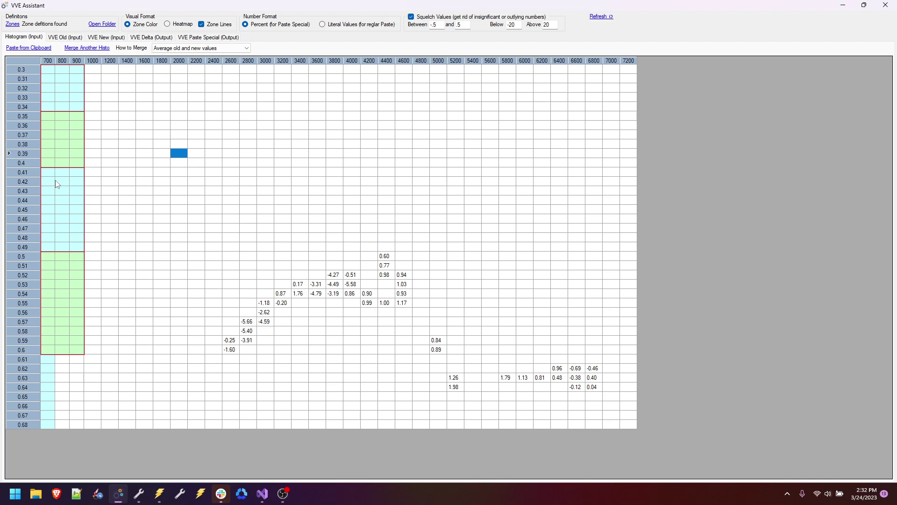
- Permanently delete all nine XML files in the VVE Assistant folder and relaunch the tool
{"action": "left_click", "coordinate": [98, 26]}
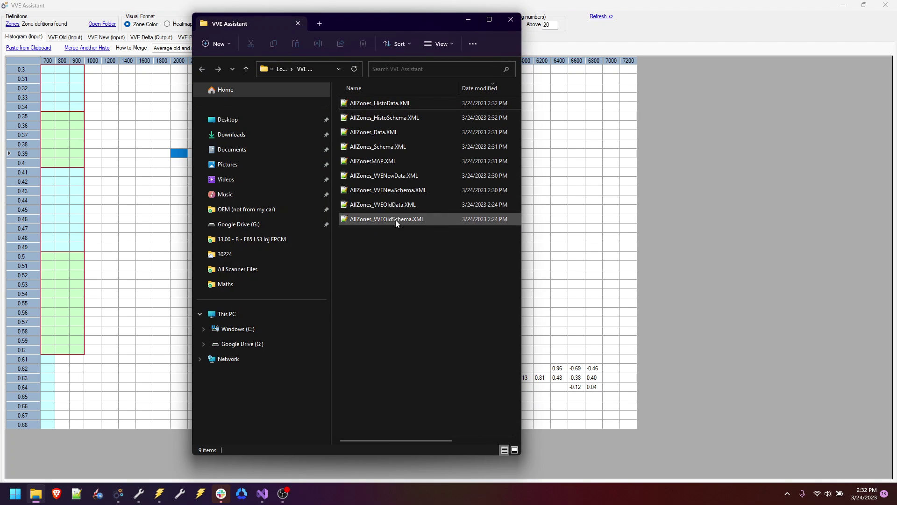
{"action": "key", "text": "ctrl+a"}
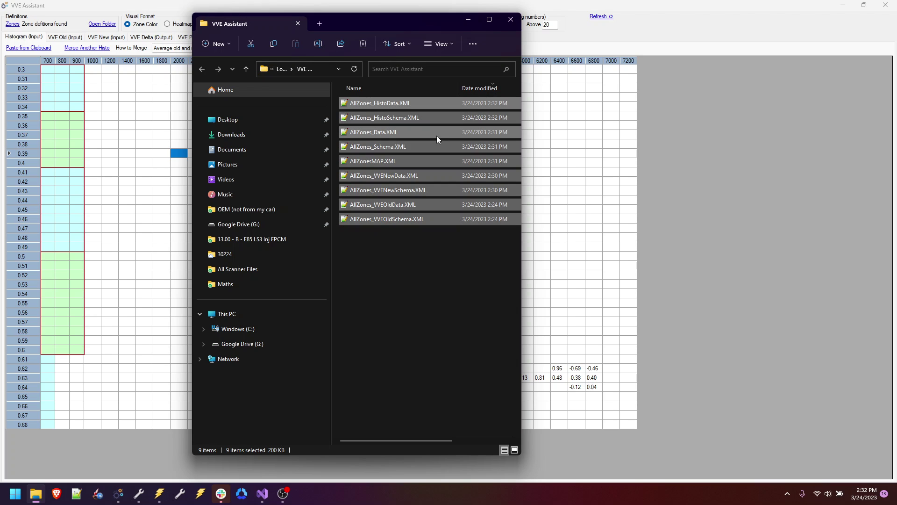
{"action": "key", "text": "shift+Delete"}
{"action": "key", "text": "Return"}
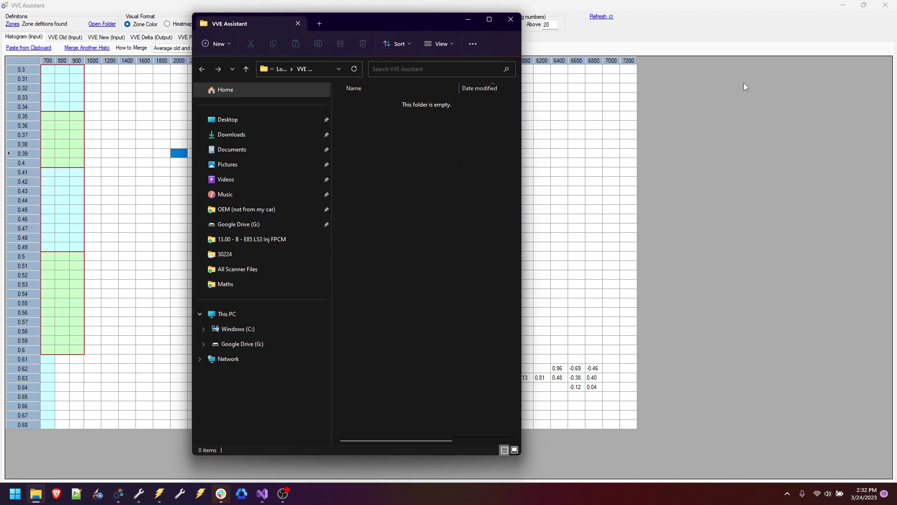
{"action": "left_click", "coordinate": [885, 5]}
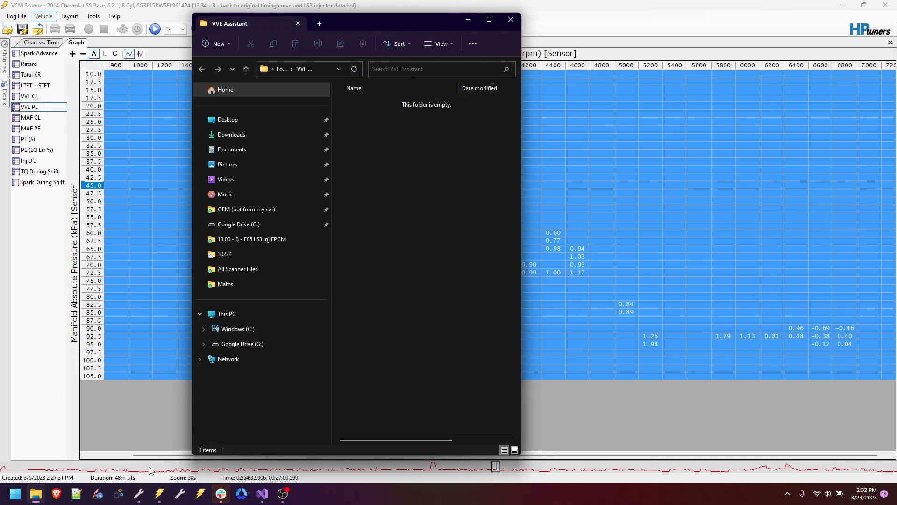
{"action": "left_click", "coordinate": [118, 494]}
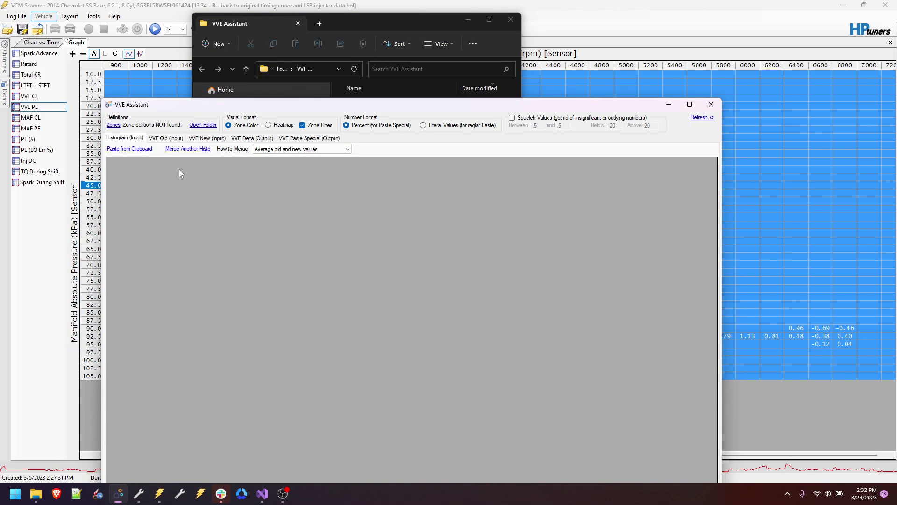
{"action": "left_click", "coordinate": [166, 138]}
{"action": "left_click", "coordinate": [135, 141]}
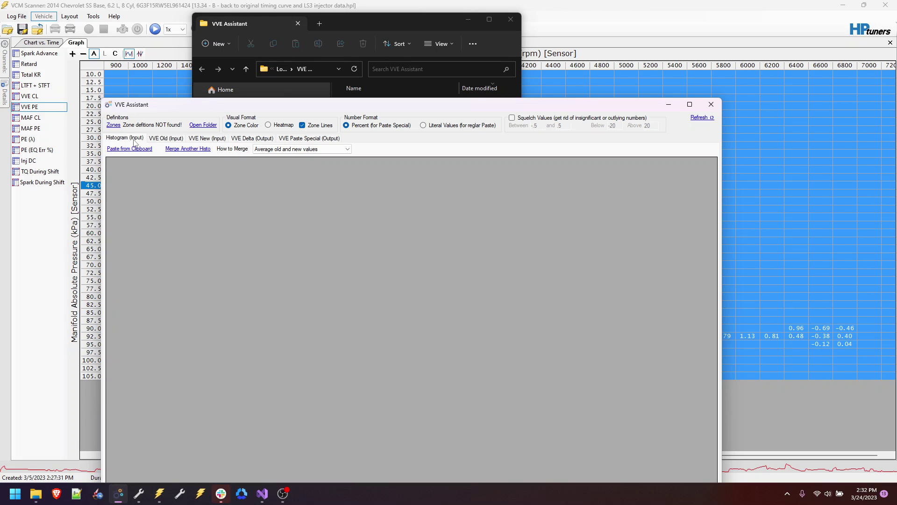